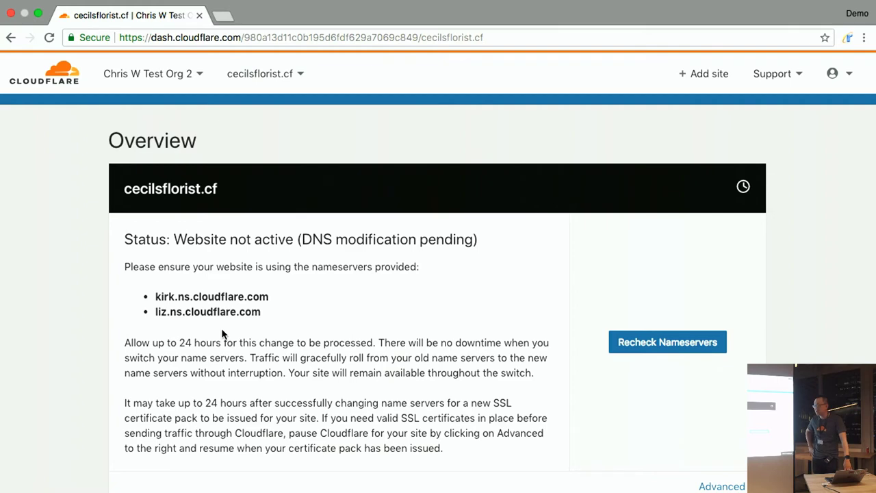
- Reload the cecilsflorist.cf Overview page and switch to the other Chrome window
key(super+r)
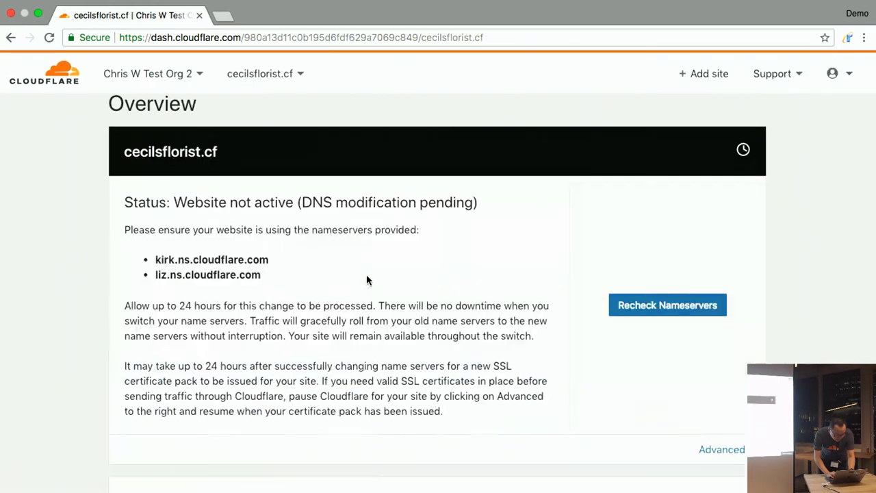
key(super+Tab)
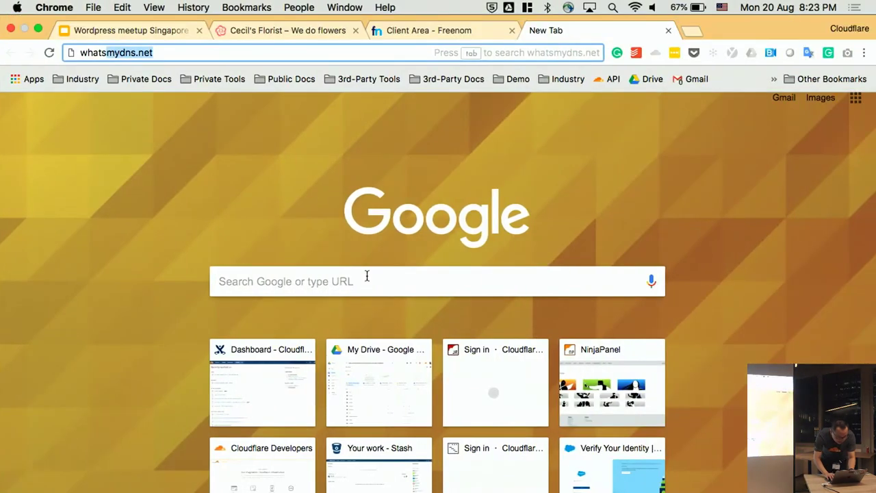
- Load whatsmydns.net and paste in the site address copied from the Cecil's Florist tab
key(Return)
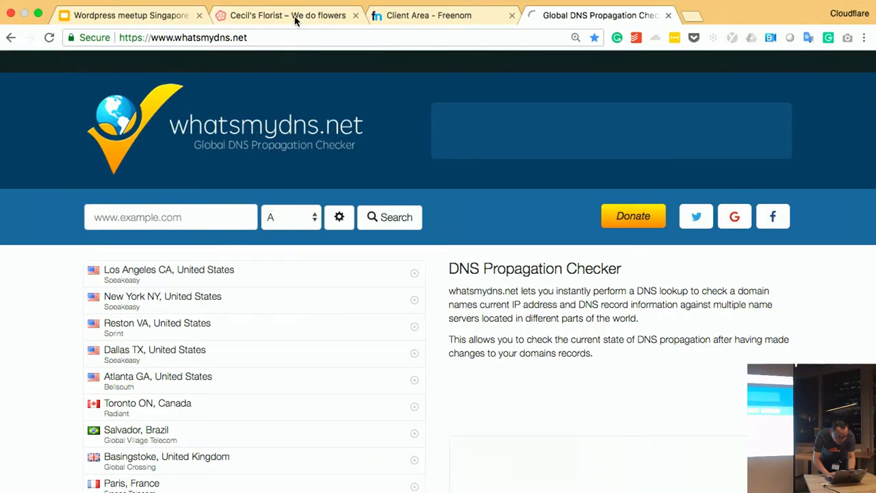
click(286, 20)
click(221, 38)
key(super+c)
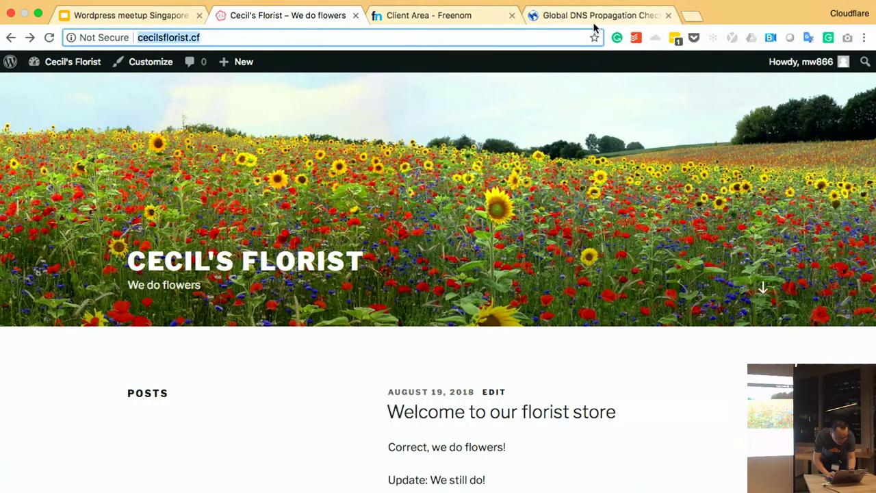
click(597, 15)
click(253, 217)
key(super+v)
click(266, 216)
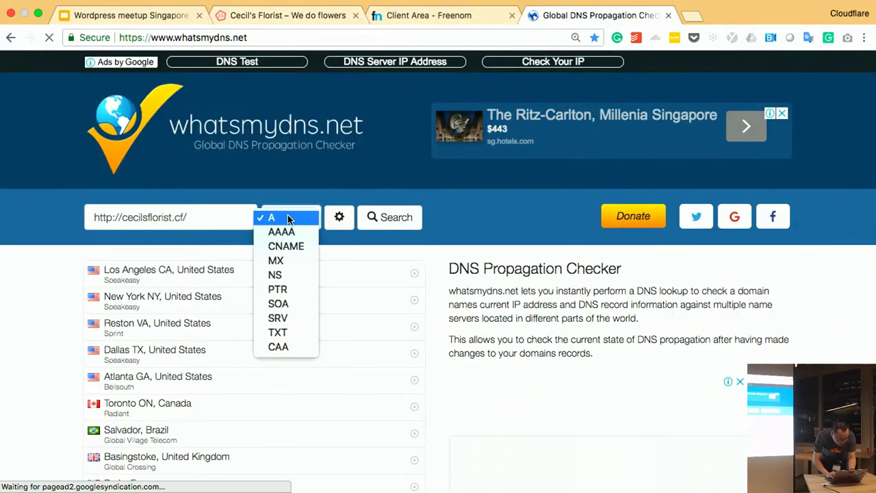
click(274, 273)
key(BackSpace)
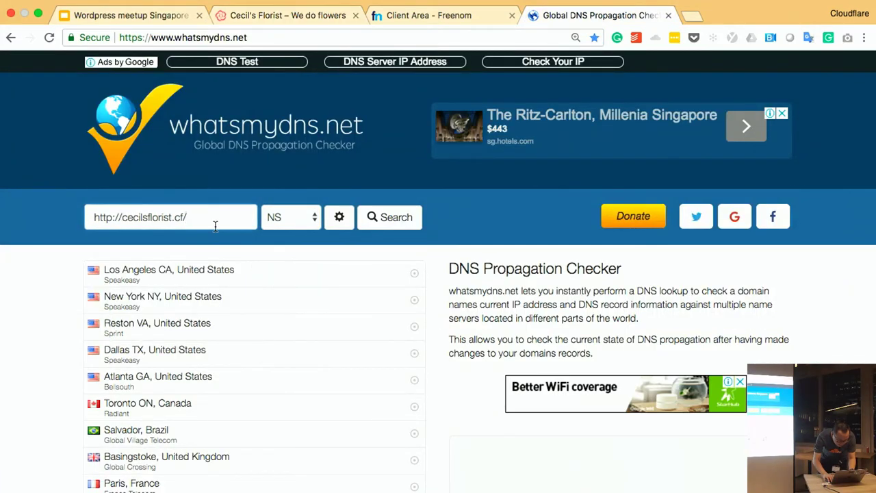
drag(121, 217, 47, 213)
key(BackSpace)
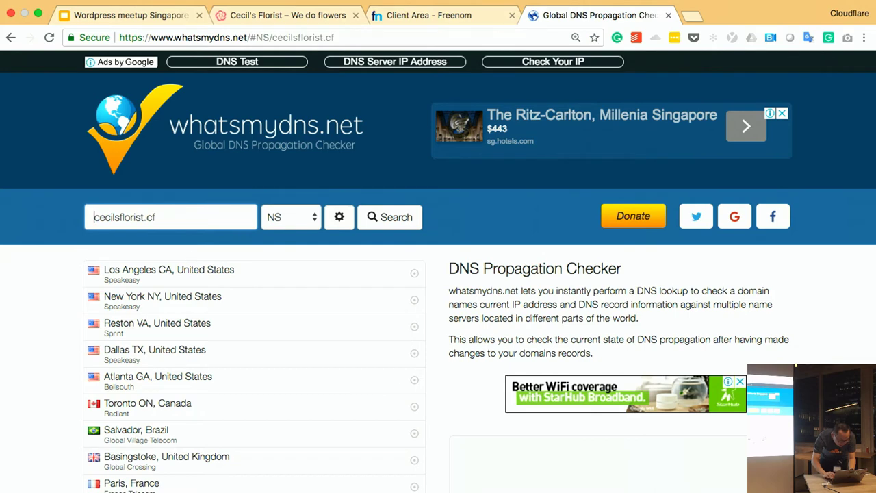
click(389, 216)
- Review the worldwide NS results, rerun the lookup, then return to the Cloudflare dashboard
scroll(396, 321, down, 5)
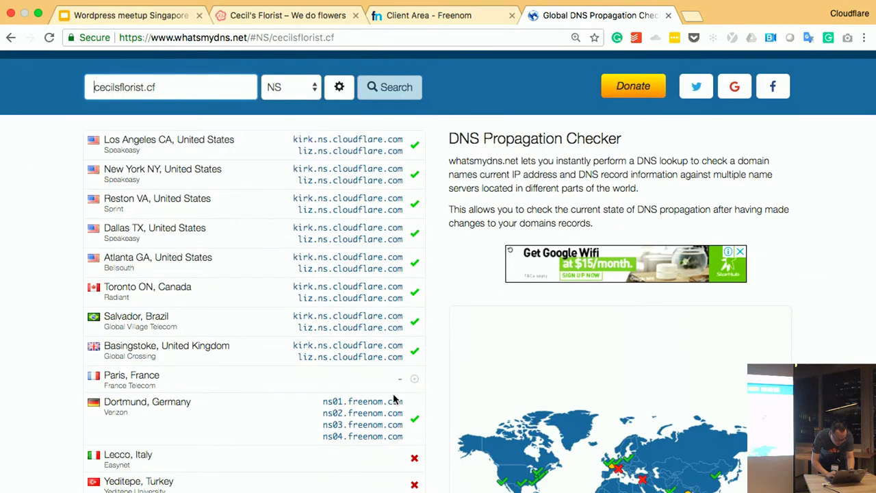
scroll(394, 388, down, 1)
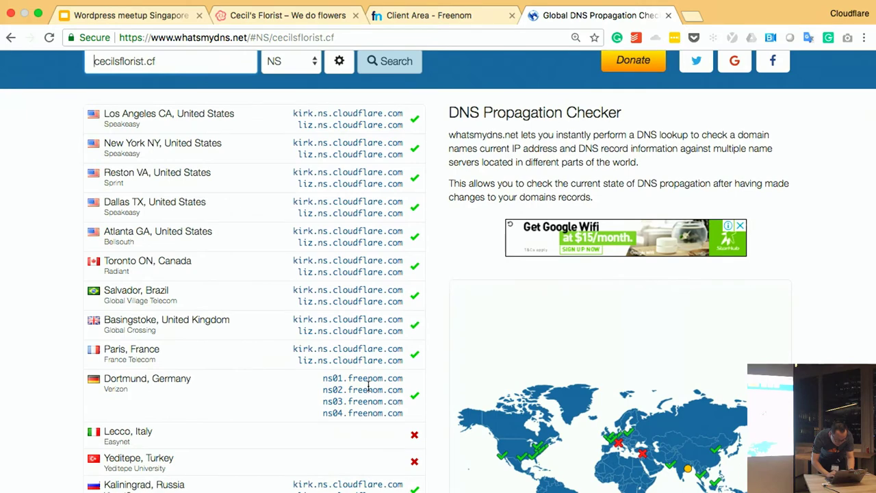
scroll(367, 386, down, 1)
scroll(368, 370, down, 3)
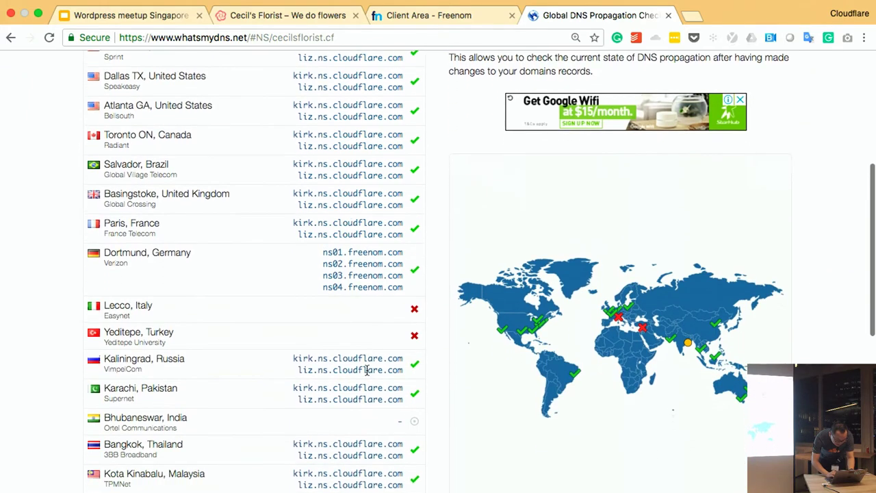
triple_click(369, 241)
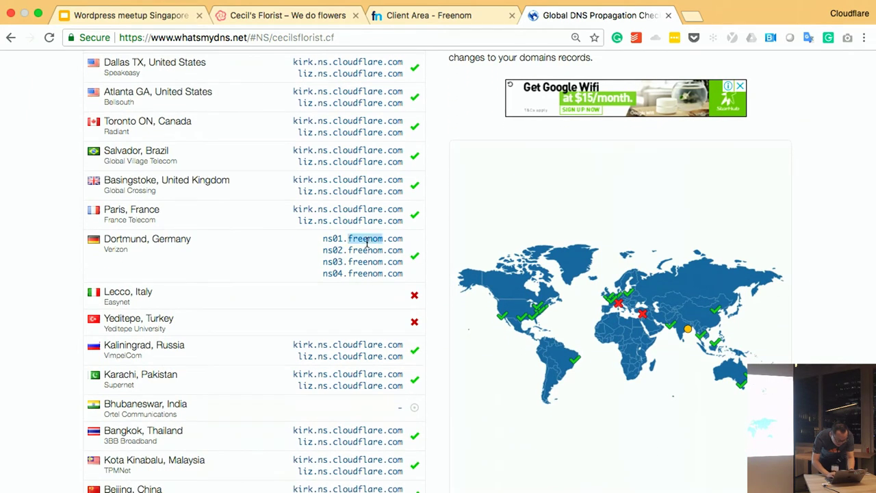
scroll(367, 246, down, 5)
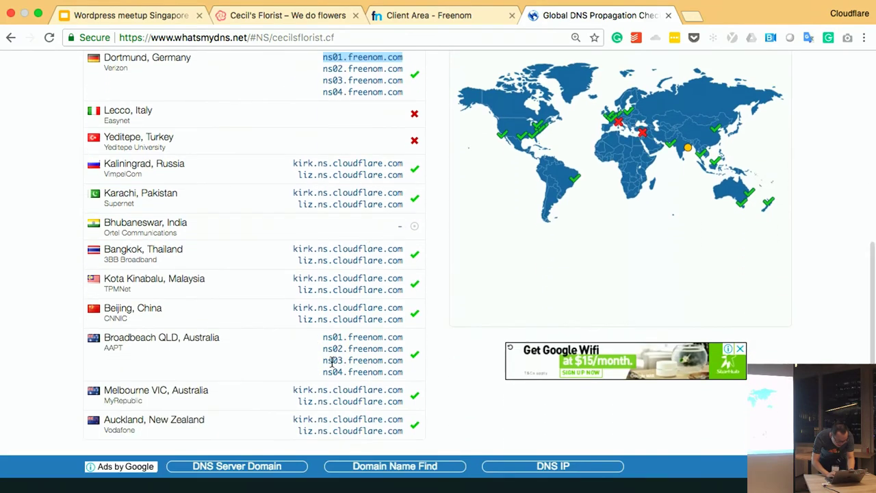
scroll(334, 359, up, 10)
click(383, 223)
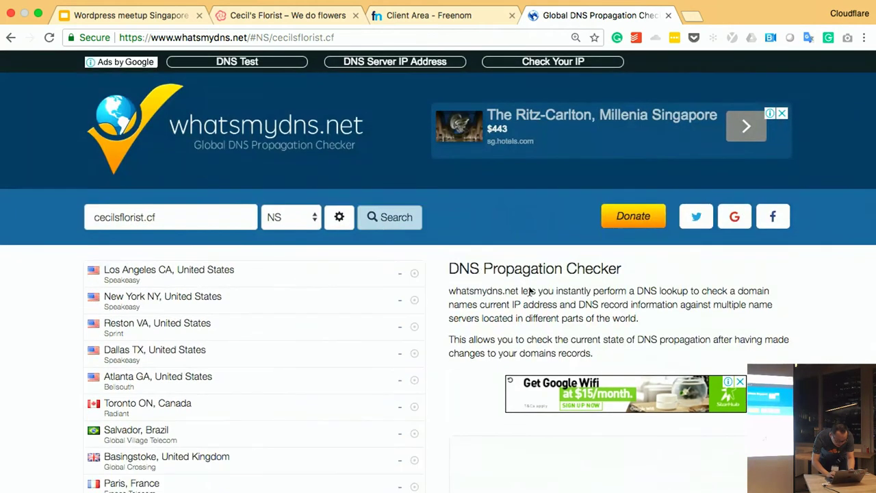
scroll(553, 299, down, 4)
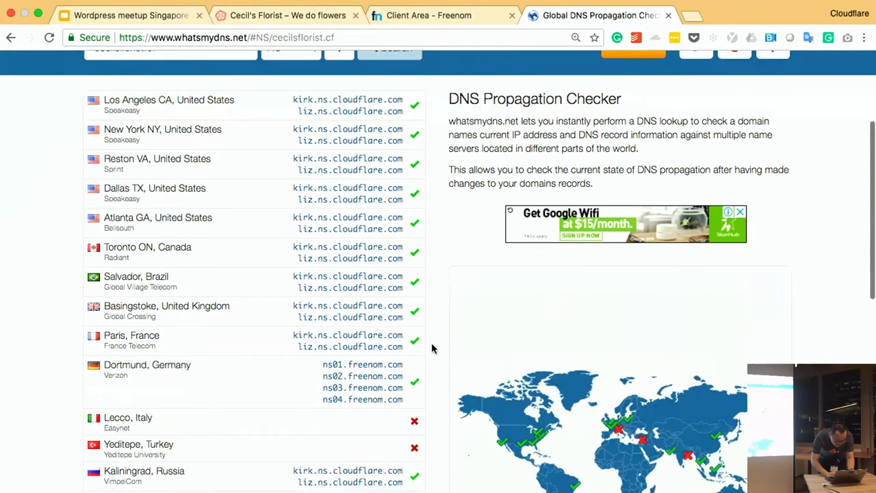
scroll(434, 348, up, 4)
key(ctrl+Left)
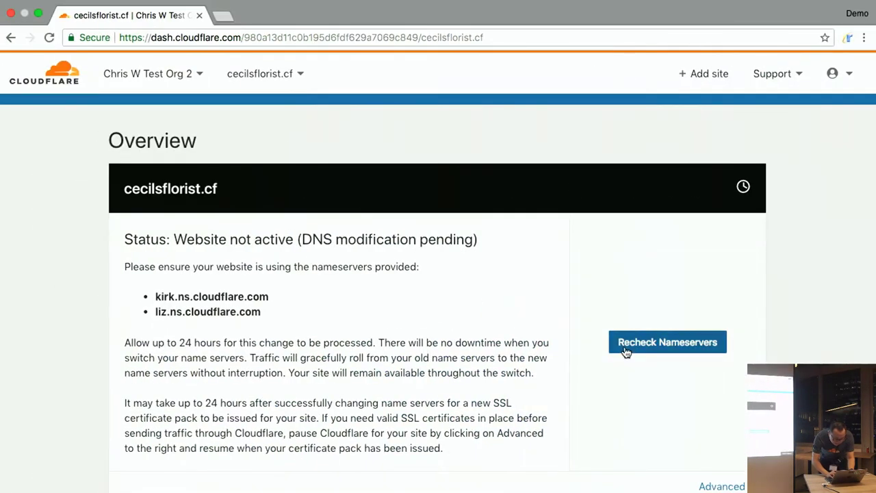
- Recheck nameservers until cecilsflorist.cf shows Active, then return to the DNS checker window
click(626, 351)
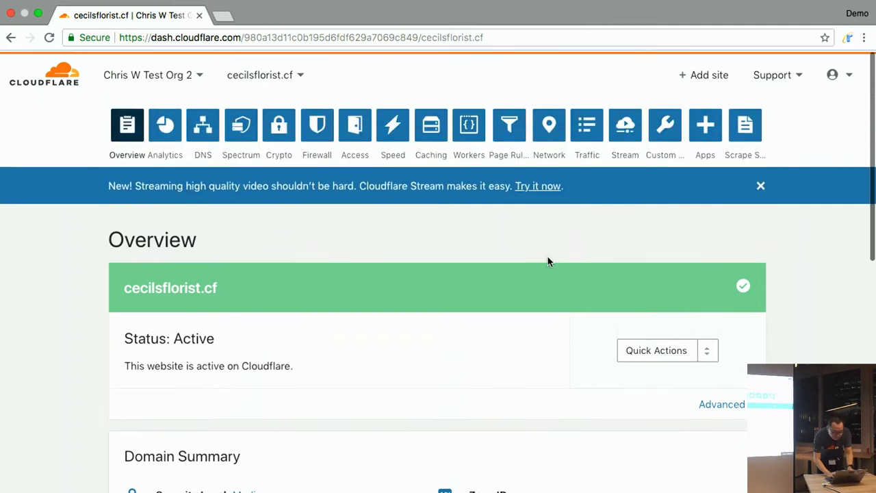
key(ctrl+Right)
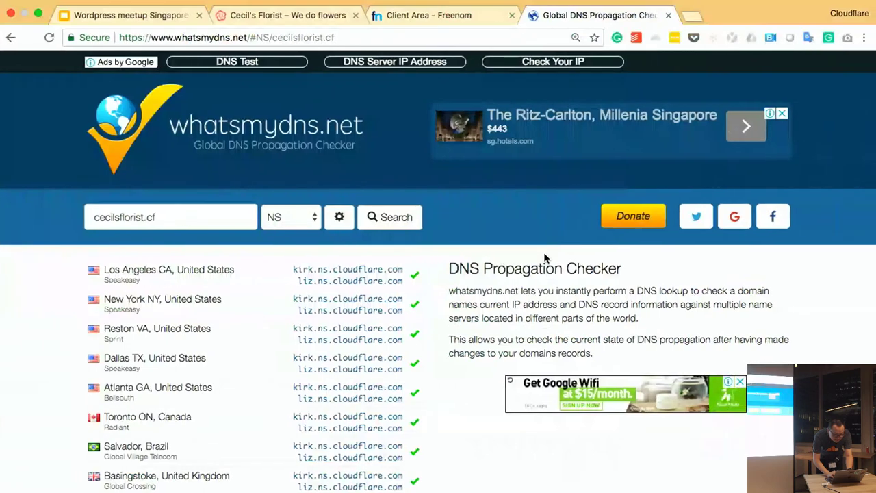
- Close the whatsmydns tab and reload the Cecil's Florist site
click(668, 15)
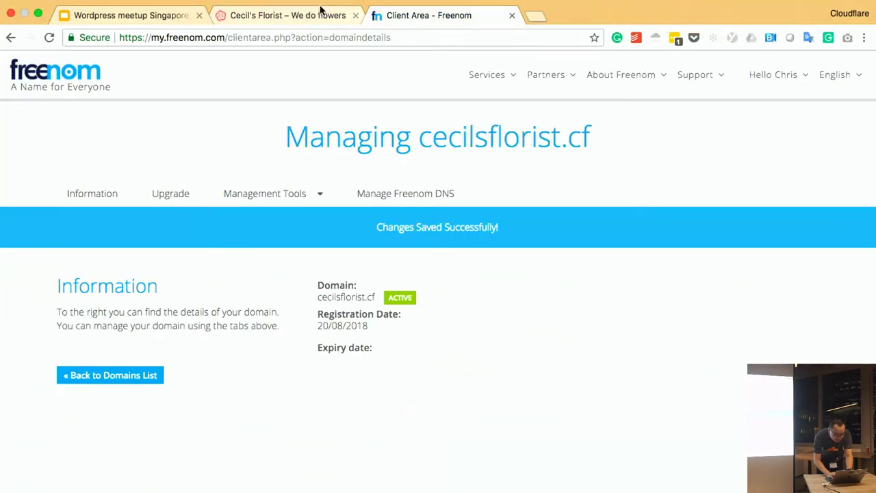
click(303, 15)
click(326, 44)
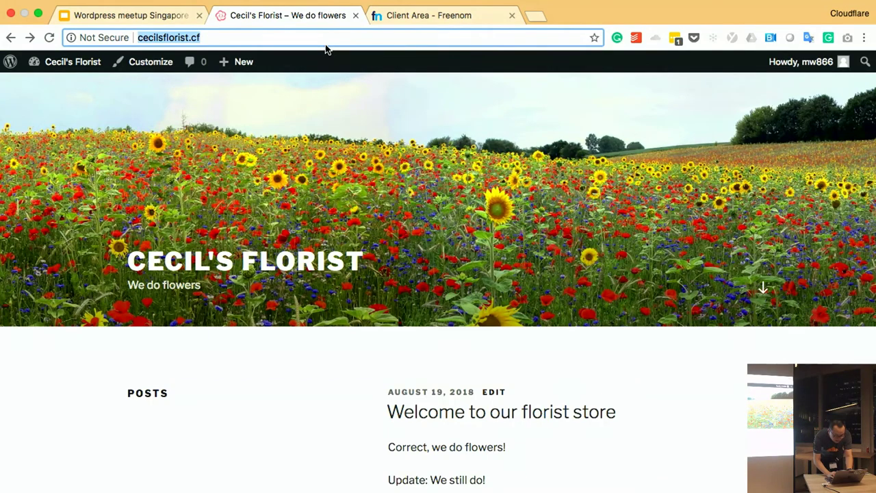
key(Return)
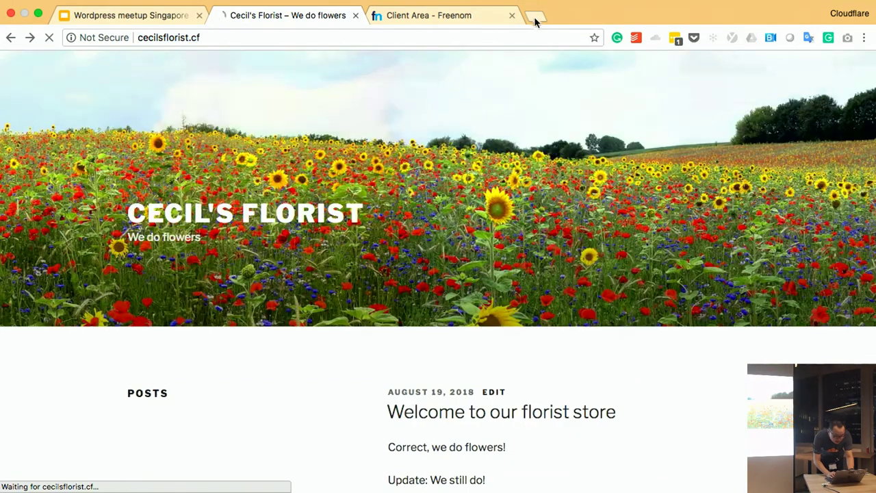
- Clear Chrome's host cache at chrome://net-internals/#dns, then return to the site tab
click(535, 17)
text(chroem)
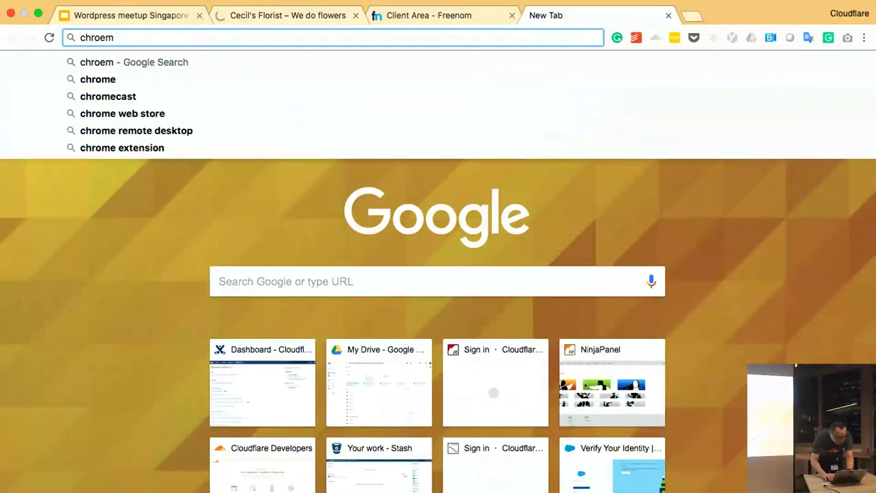
key(BackSpace)
key(BackSpace)
text(me)
key(Down)
key(Down)
key(Return)
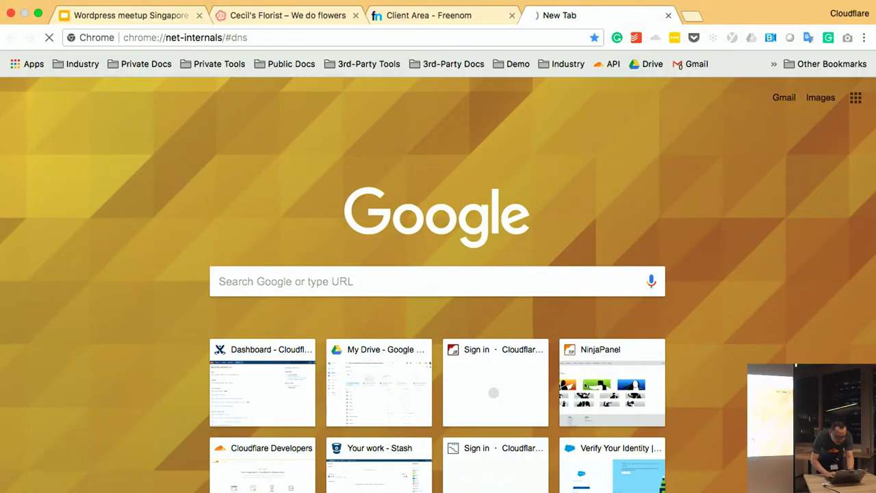
click(253, 311)
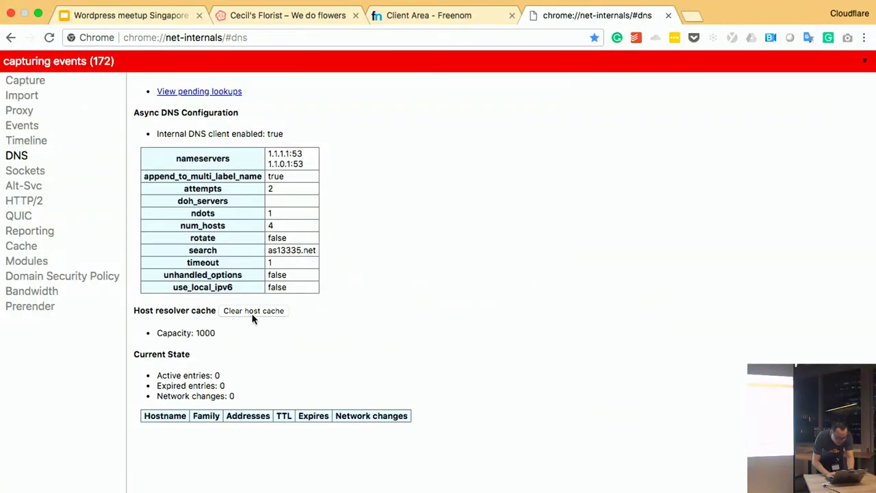
key(super+w)
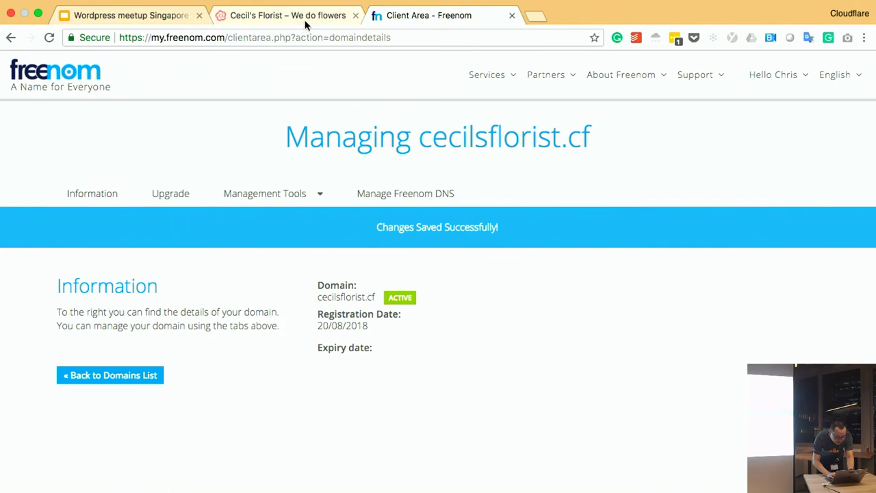
click(305, 15)
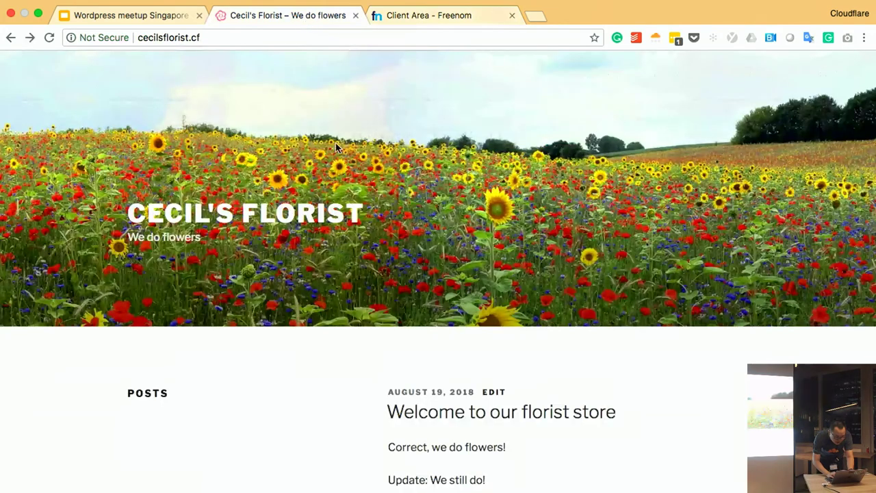
- Reload cecilsflorist.cf and confirm via the Cloudflare extension it's served through Cloudflare (104.28.24.19, SIN)
key(super+r)
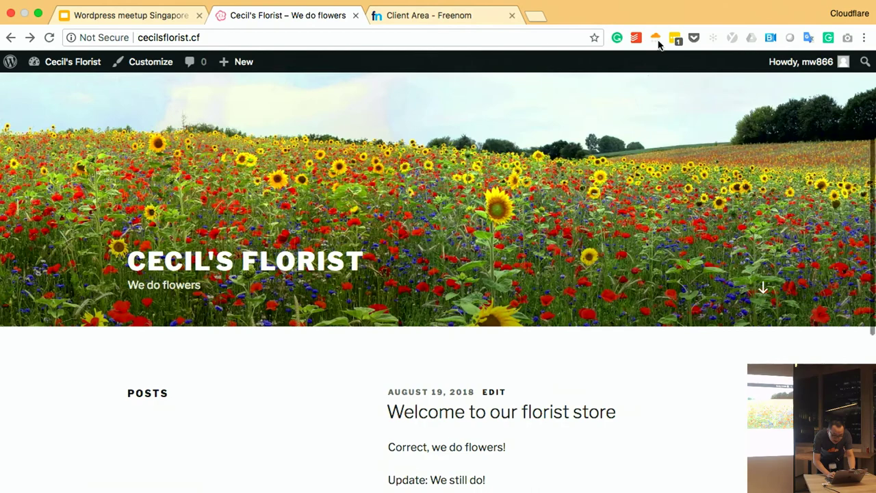
click(656, 38)
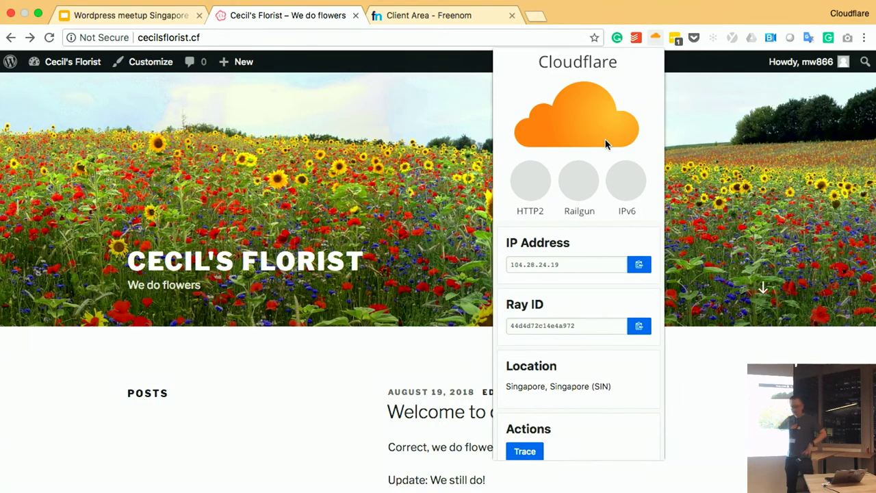
click(722, 217)
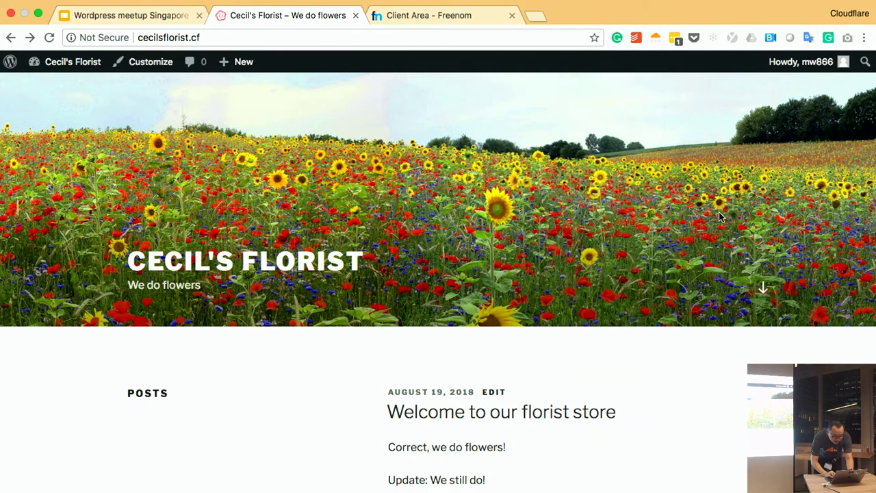
key(super+alt+i)
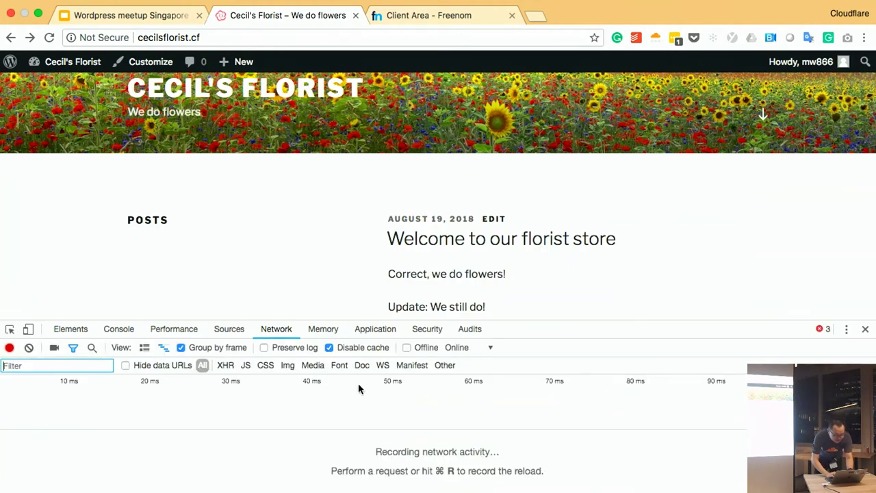
key(super+r)
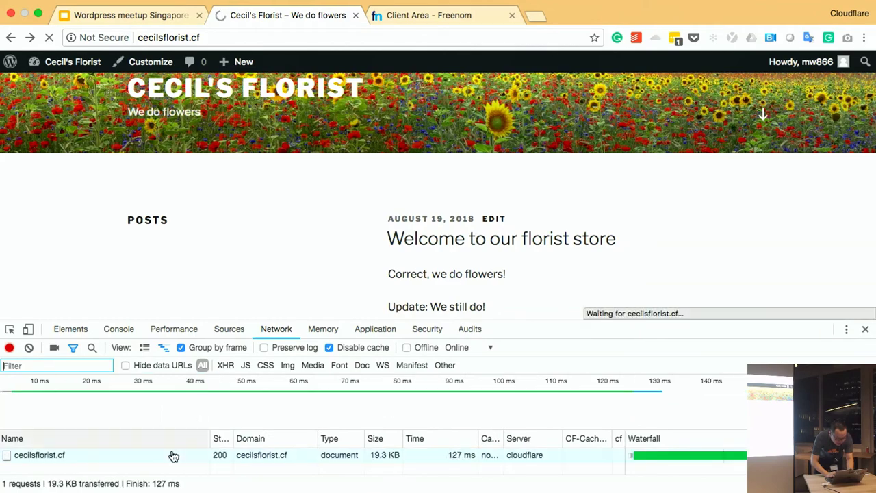
click(164, 454)
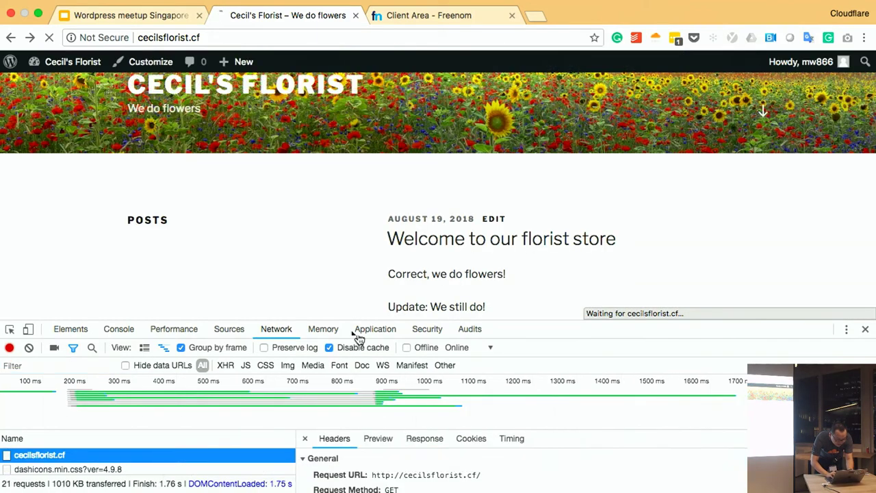
drag(357, 320, 357, 170)
scroll(420, 451, down, 4)
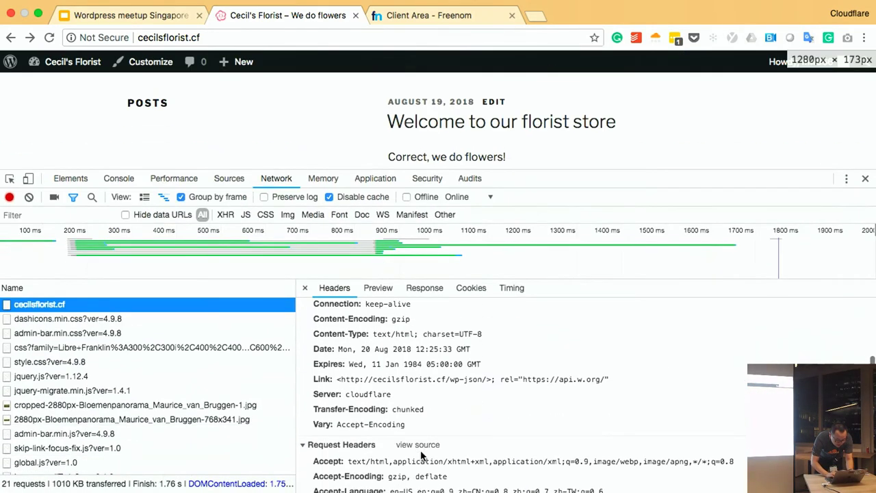
triple_click(367, 396)
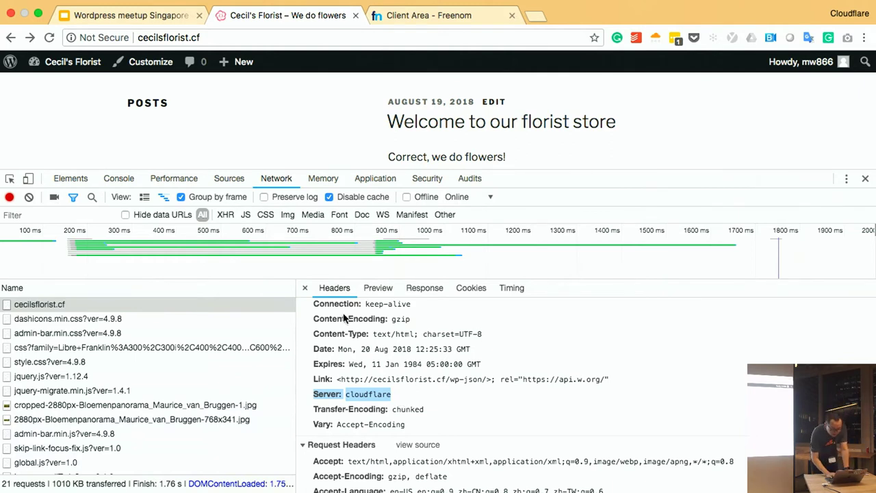
click(304, 287)
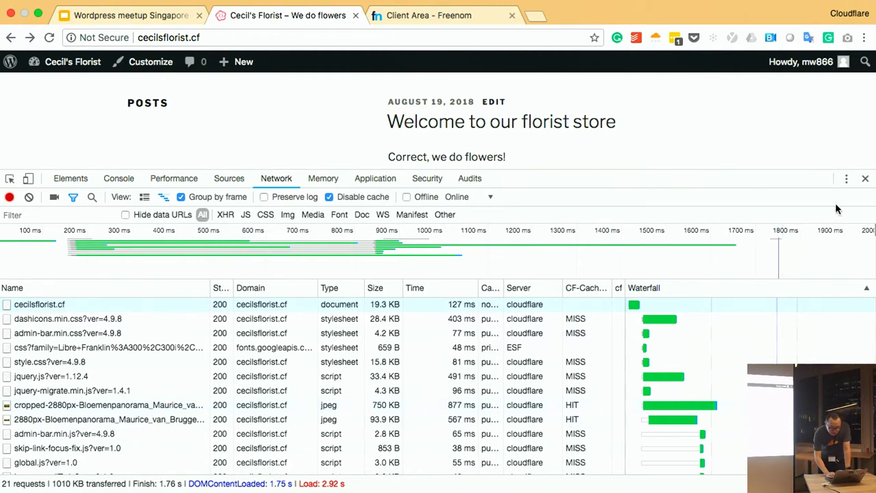
click(865, 178)
scroll(778, 181, up, 5)
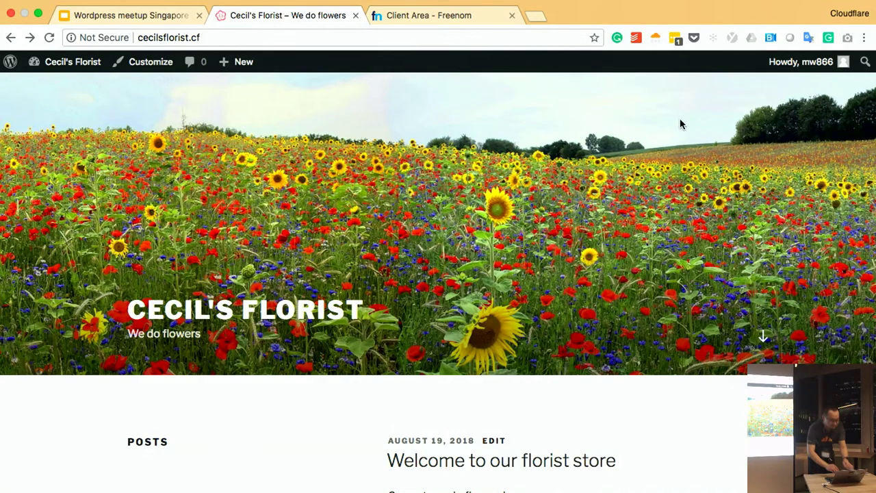
- Go from the site to the WordPress dashboard's Plugins > Add New page
click(151, 62)
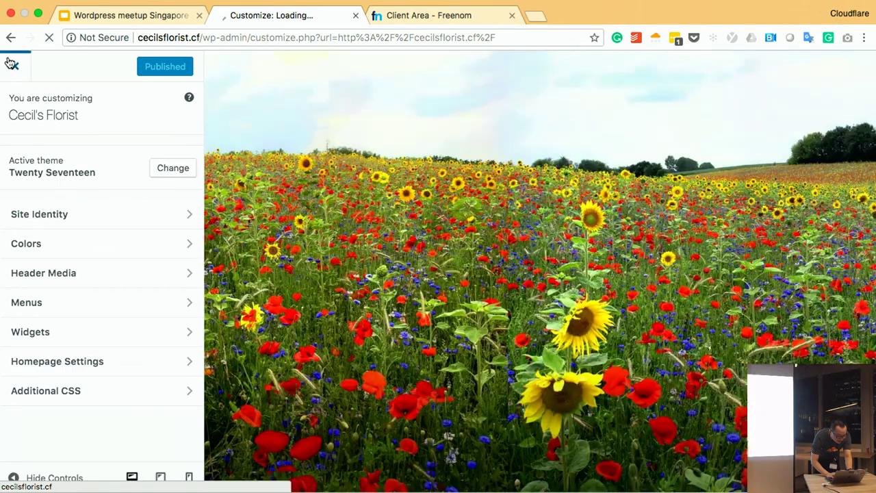
click(14, 66)
mouse_move(46, 68)
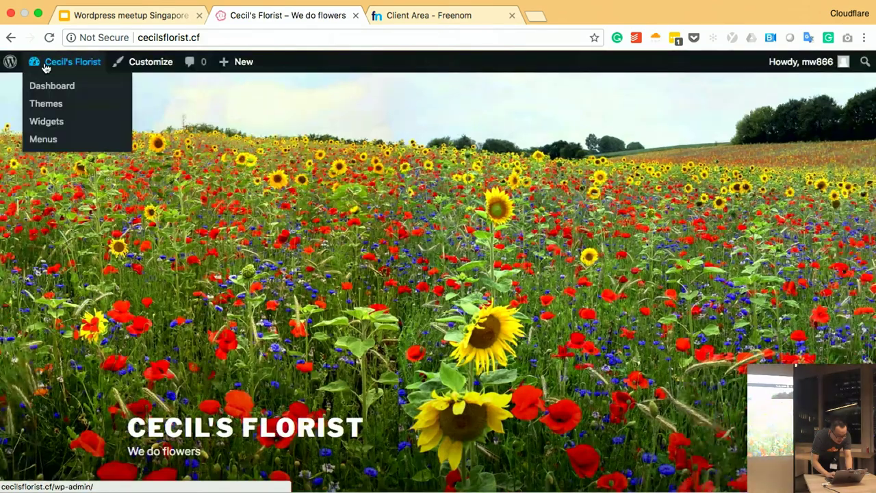
click(49, 85)
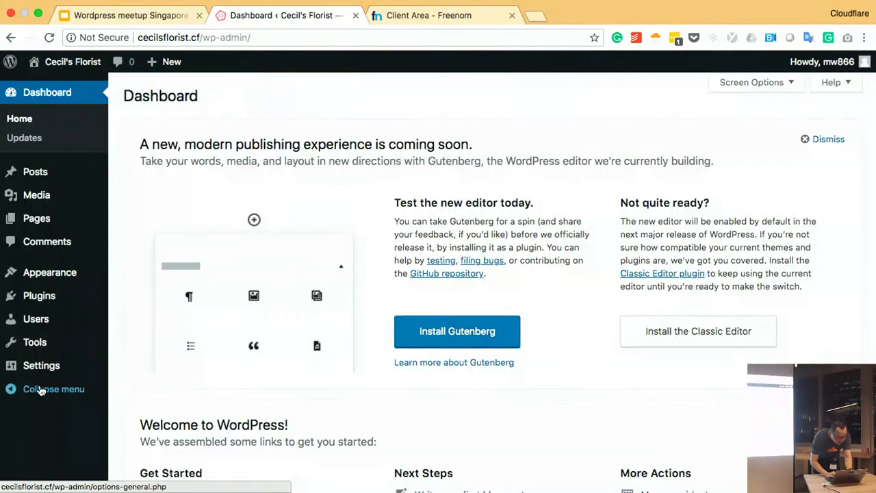
click(43, 373)
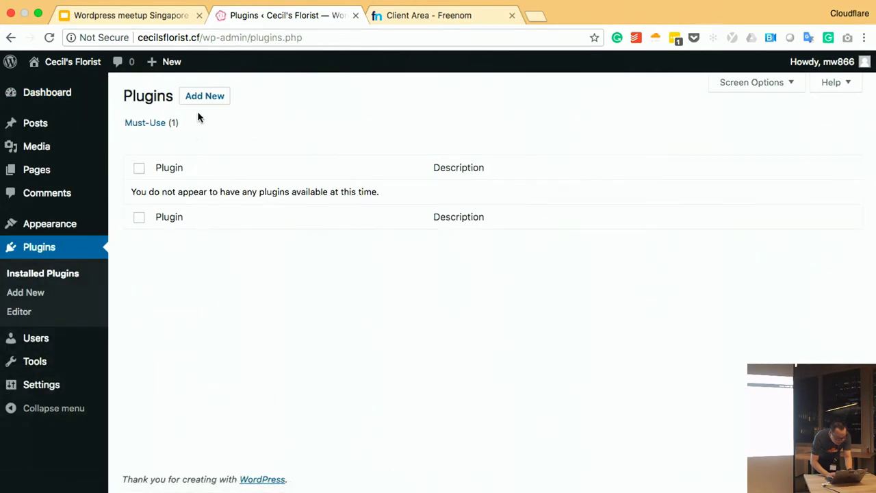
click(203, 102)
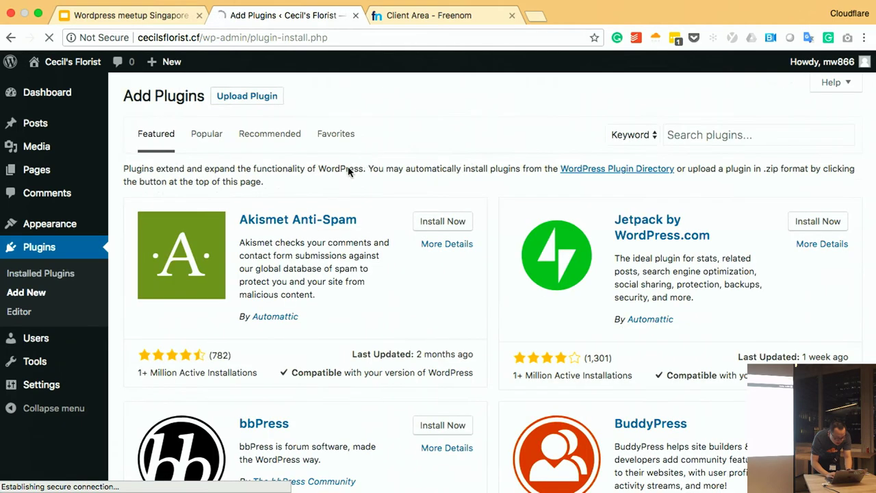
- Search 'cloudflare', install and activate the Cloudflare plugin, and open its settings
click(749, 135)
text(cloudfla)
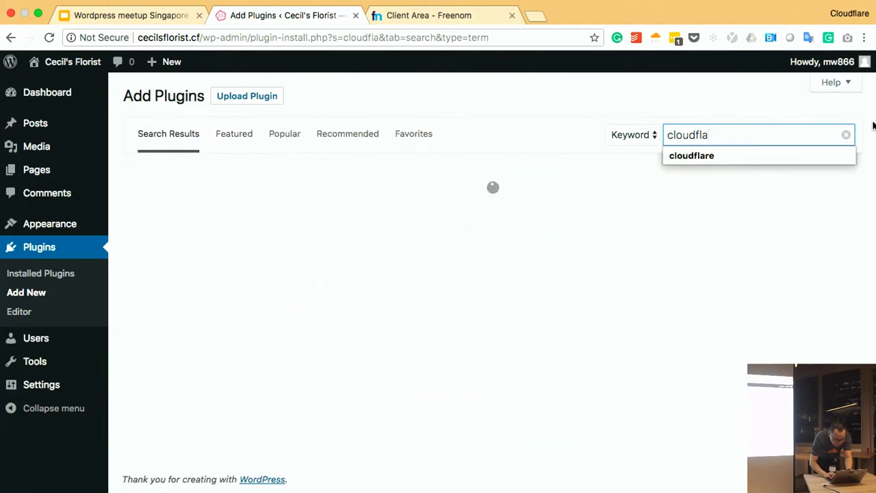
text(re)
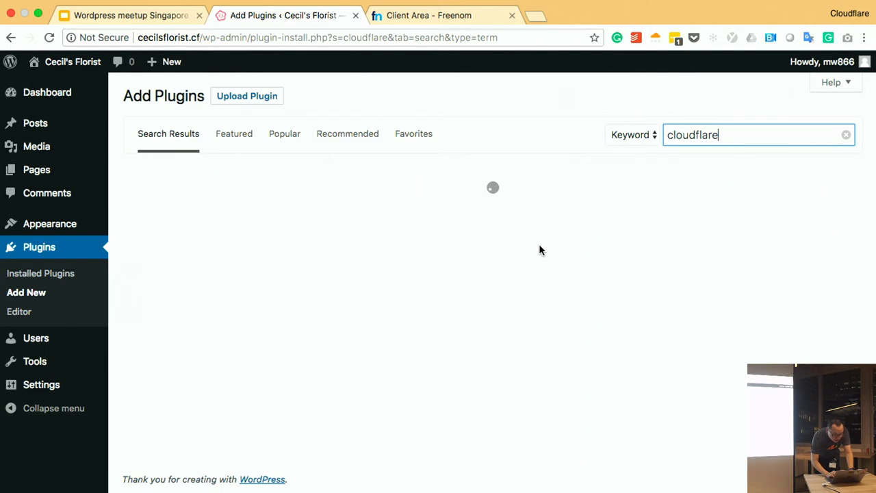
click(820, 209)
click(665, 204)
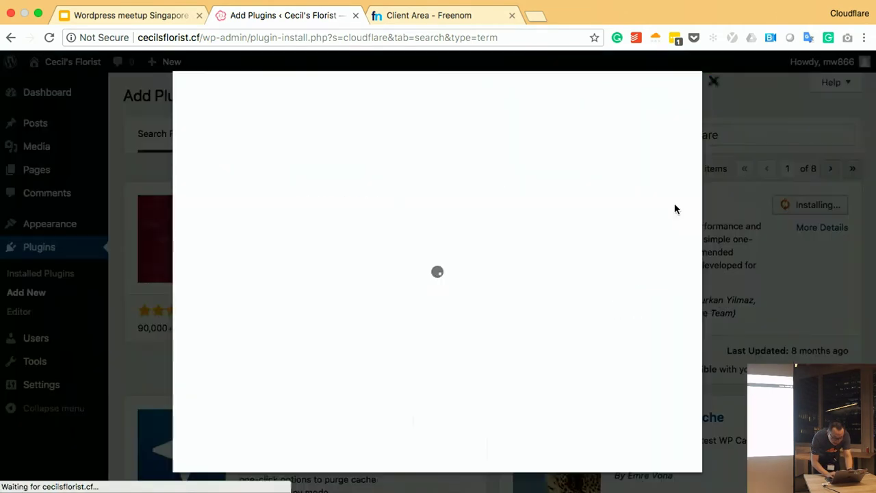
click(719, 81)
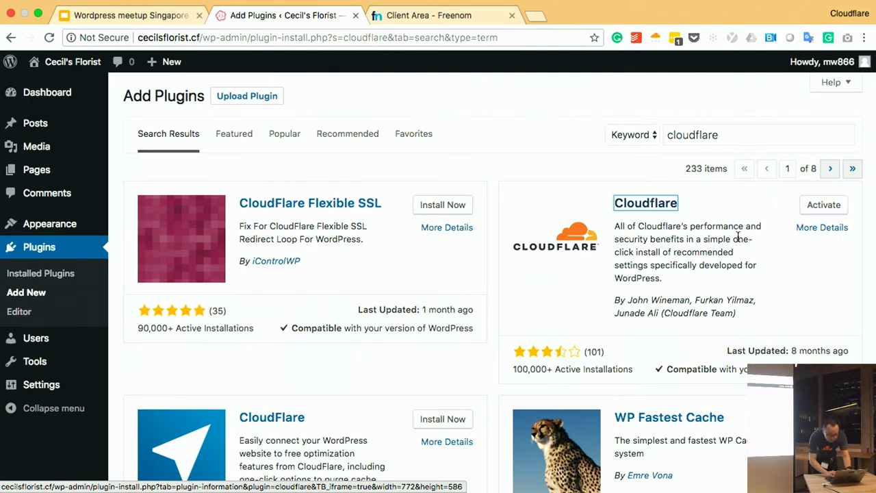
click(813, 230)
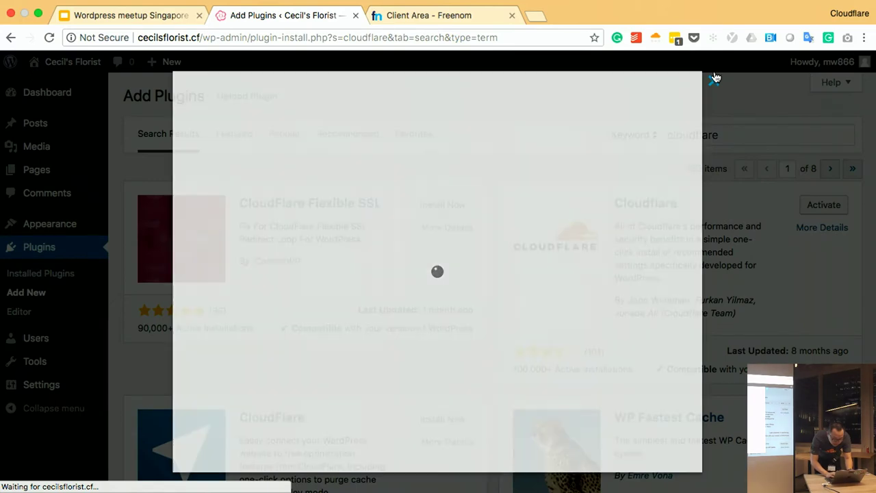
click(714, 79)
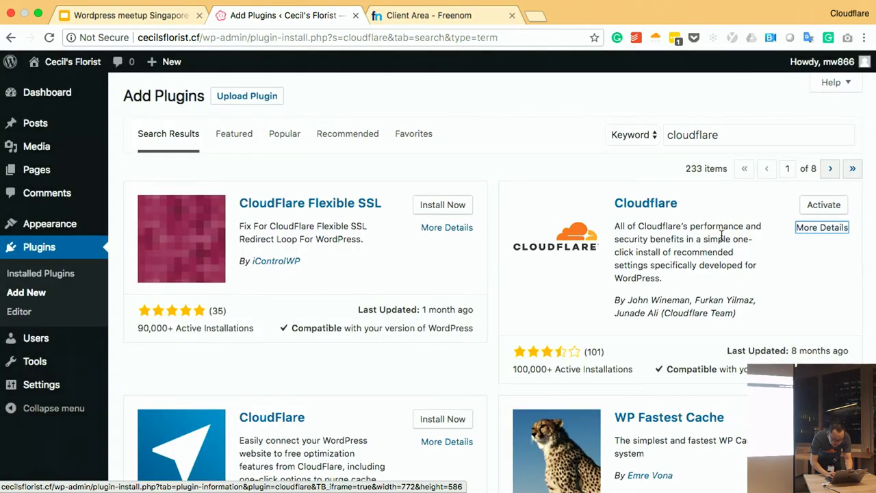
click(811, 213)
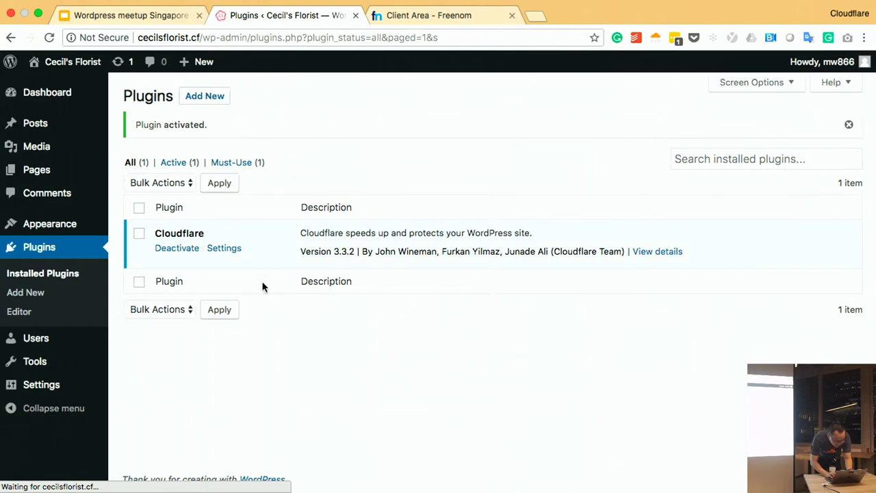
click(233, 249)
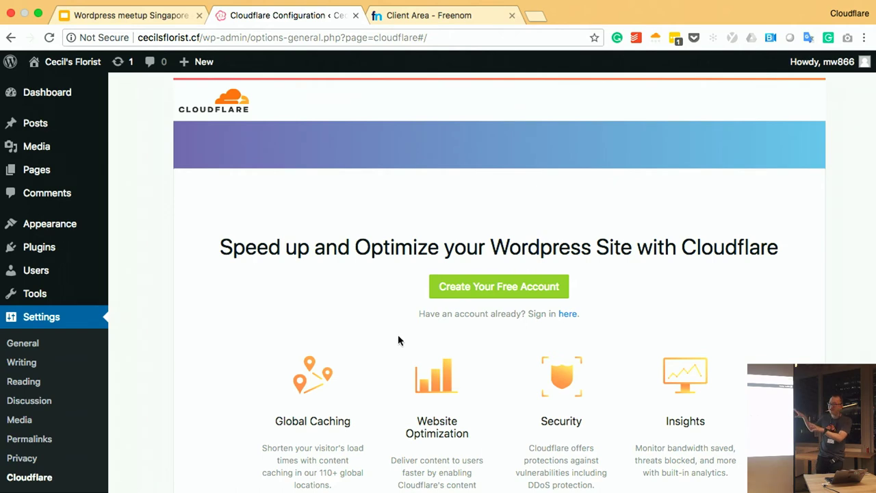
- Choose to sign in with an existing account, then open the Cloudflare account's Members list
click(568, 314)
click(519, 250)
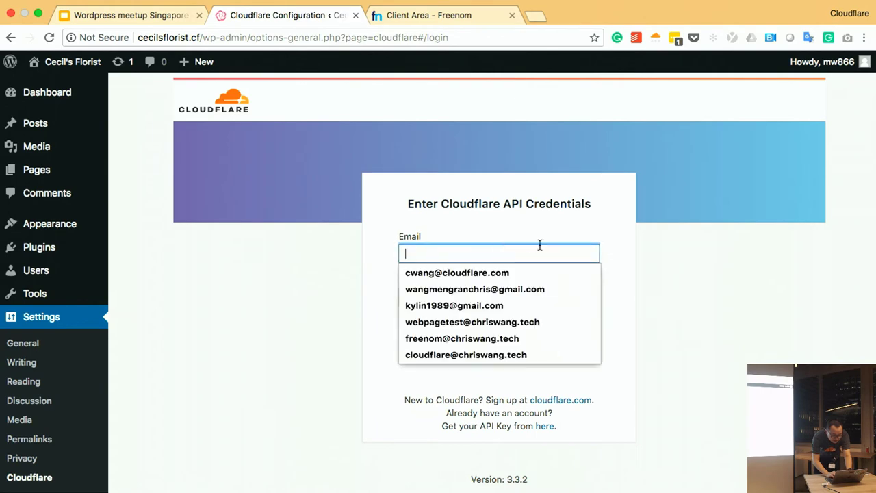
key(ctrl+Left)
click(836, 74)
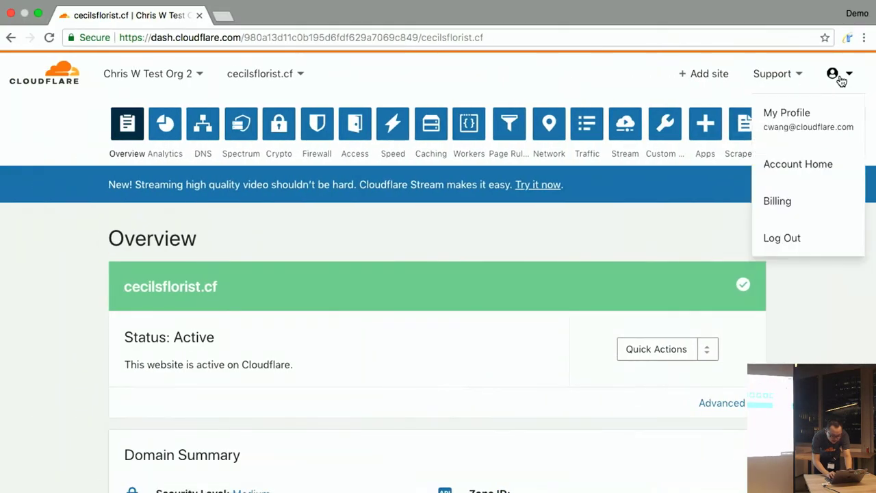
click(764, 168)
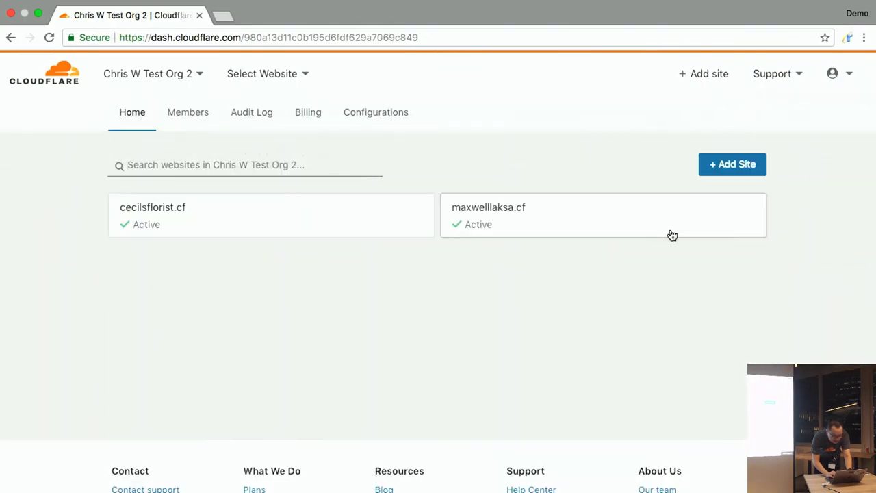
click(349, 113)
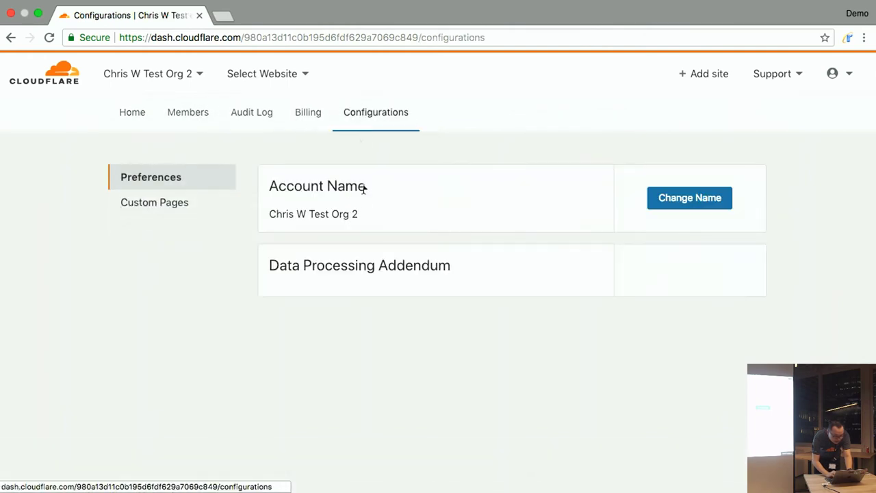
click(188, 114)
- Review the account members and expand the second member's details
scroll(244, 195, down, 5)
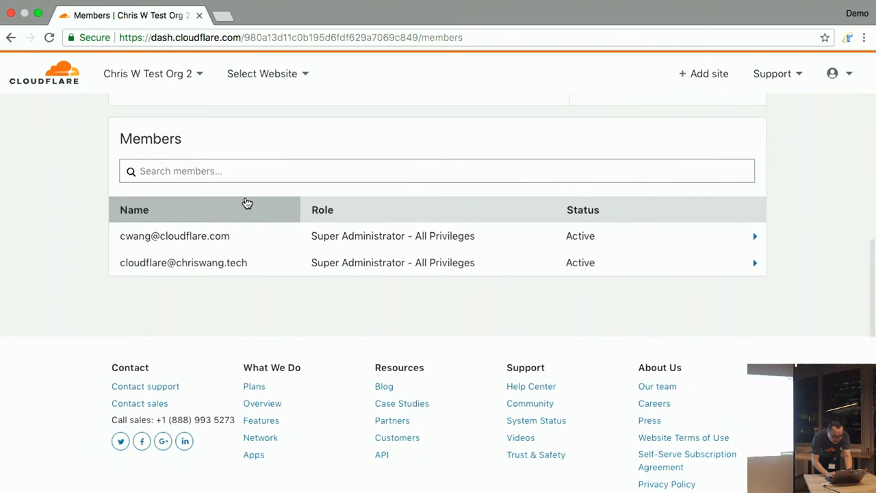
scroll(244, 201, up, 5)
scroll(394, 239, up, 2)
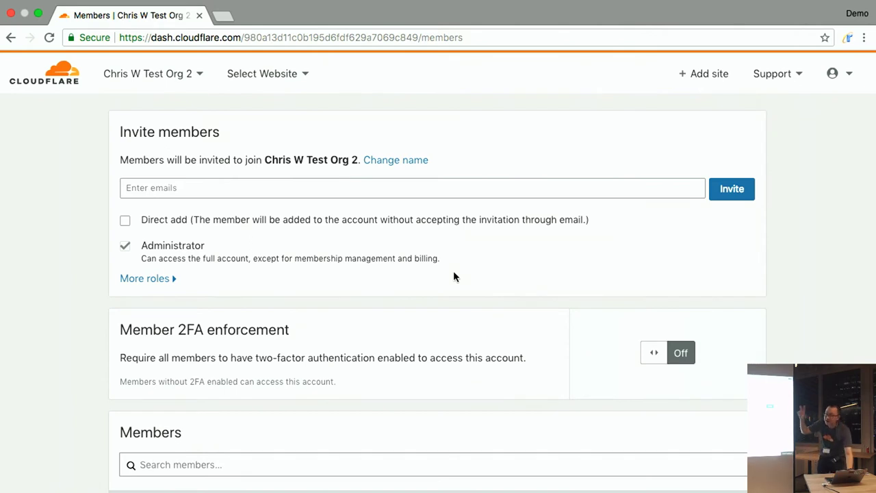
scroll(453, 272, down, 1)
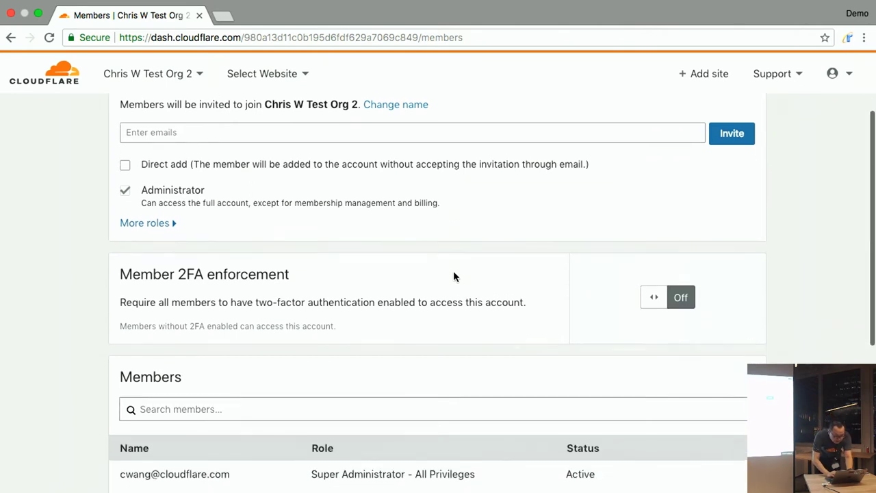
scroll(454, 272, down, 5)
scroll(453, 276, down, 1)
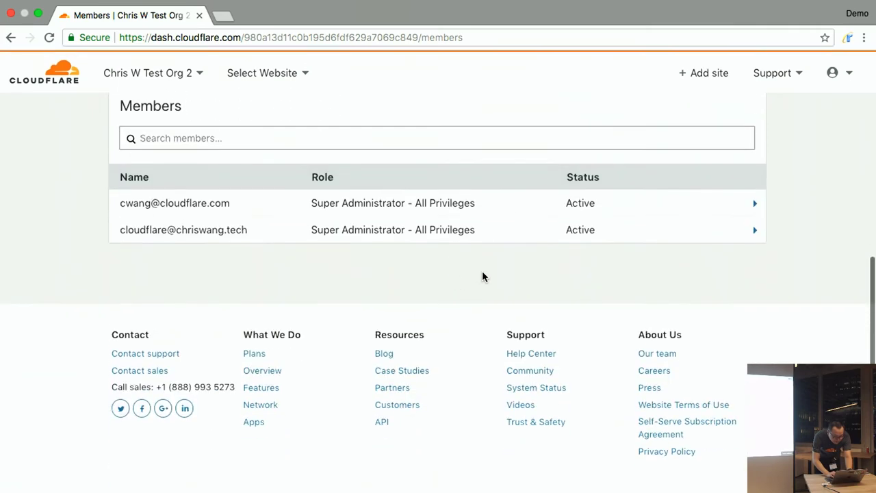
click(602, 240)
scroll(587, 290, down, 5)
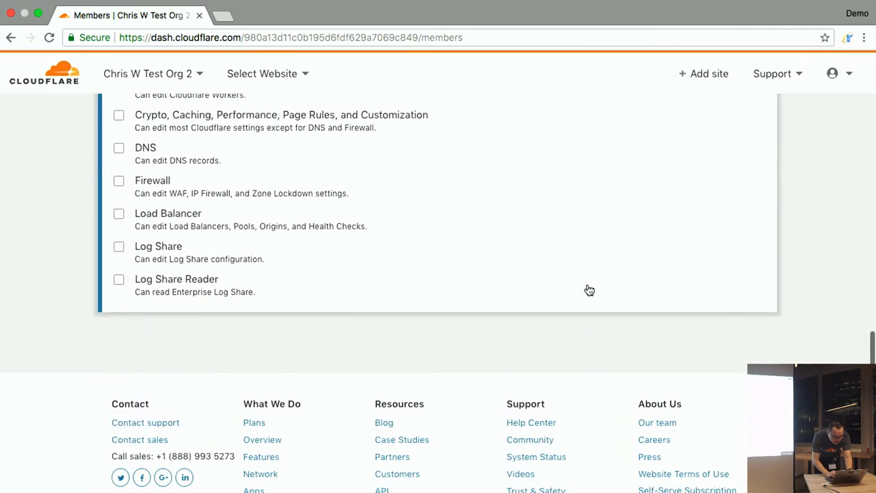
scroll(541, 261, up, 10)
- Check Configurations and the second member's permissions, then go to My Profile
click(378, 127)
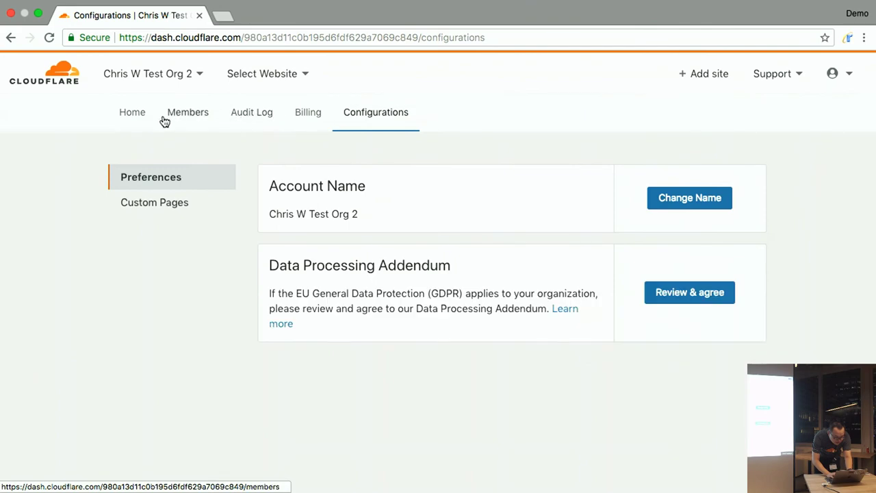
click(152, 121)
click(197, 122)
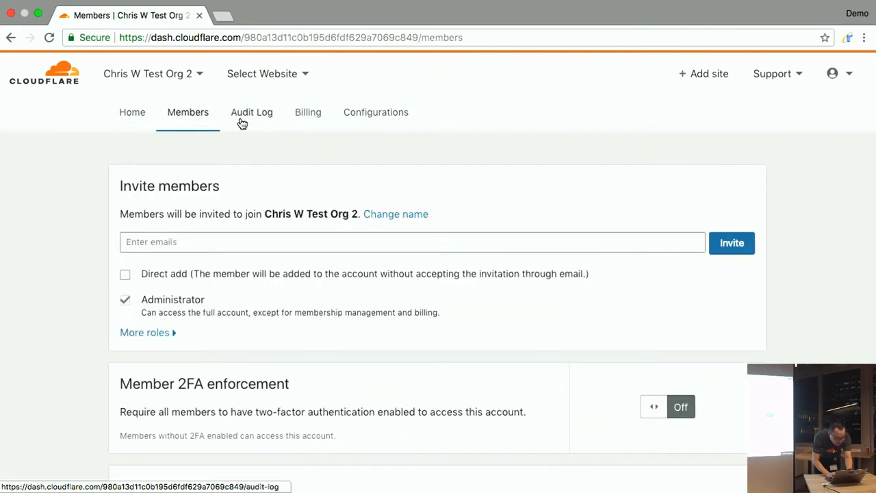
scroll(304, 235, down, 6)
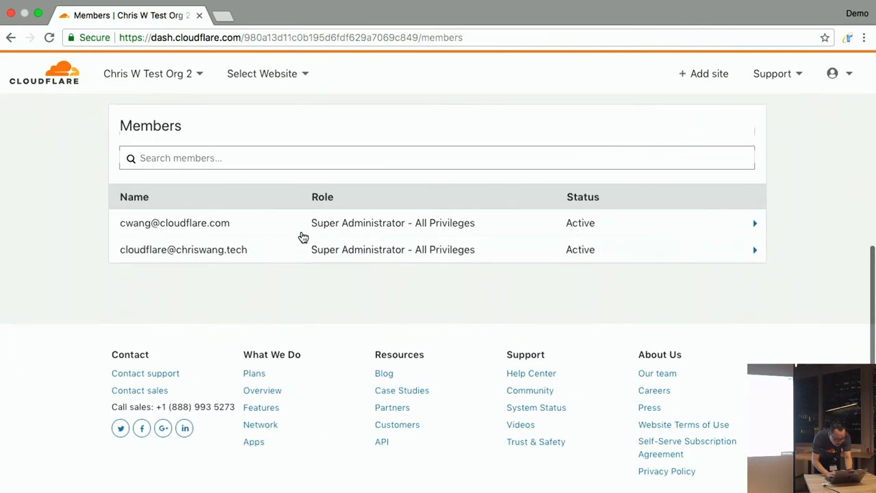
scroll(301, 234, up, 2)
click(477, 364)
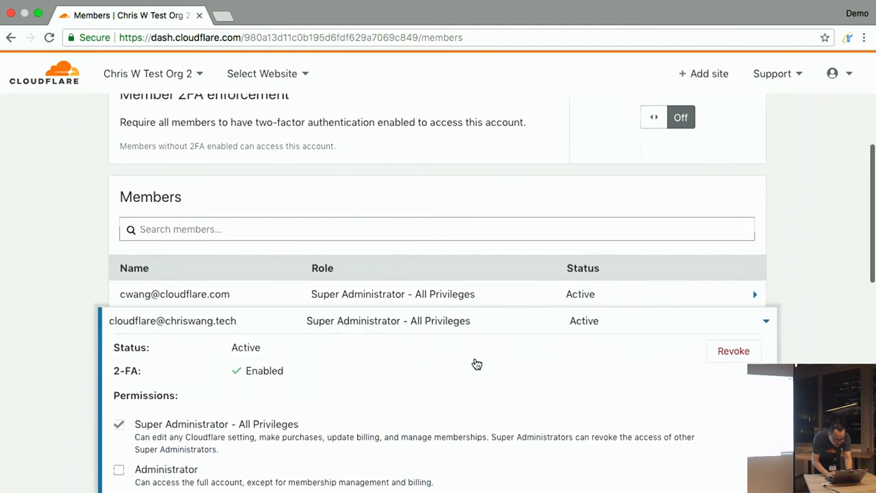
scroll(477, 364, up, 10)
click(362, 118)
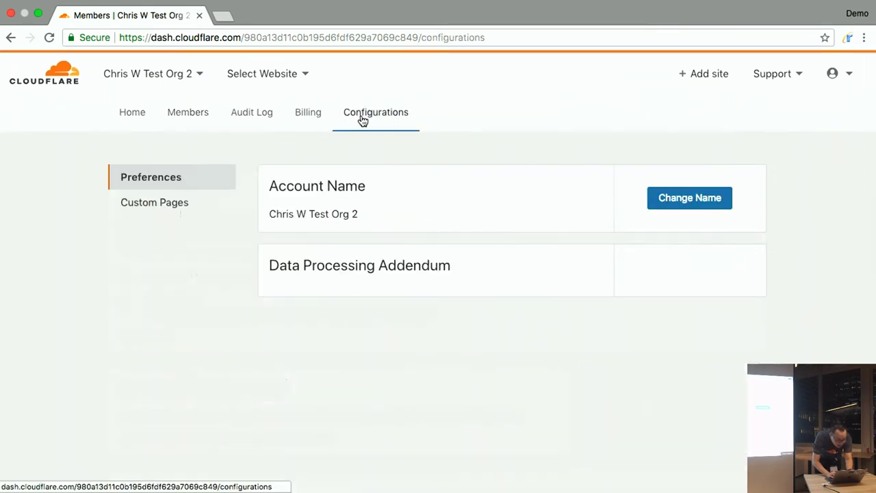
click(846, 73)
click(801, 128)
- Dismiss the Global API Key prompt unrevealed and return to the WordPress API credentials form
scroll(743, 244, down, 15)
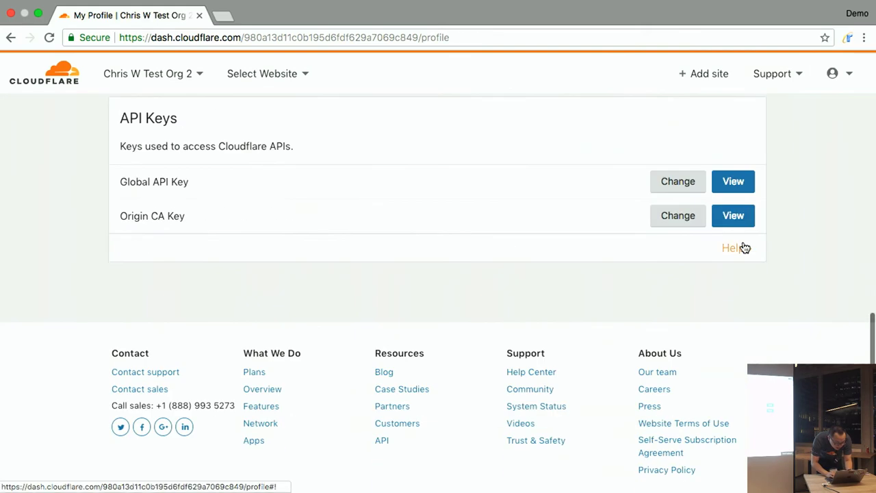
click(719, 190)
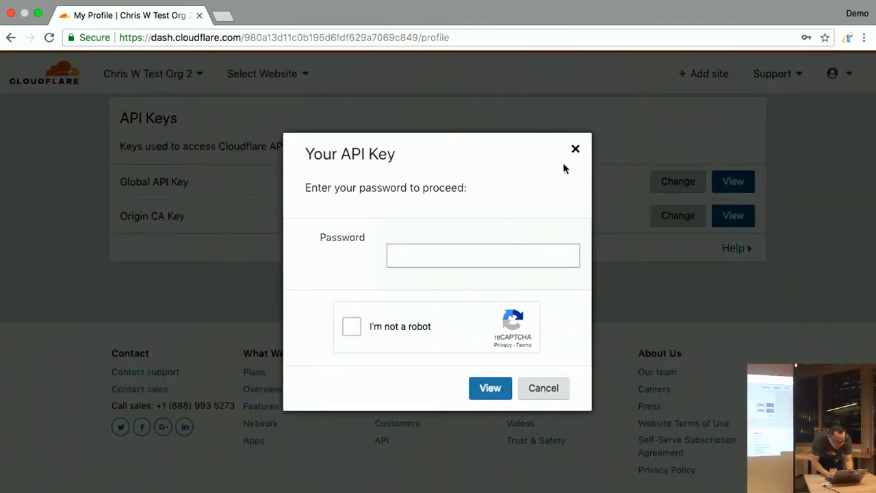
click(429, 37)
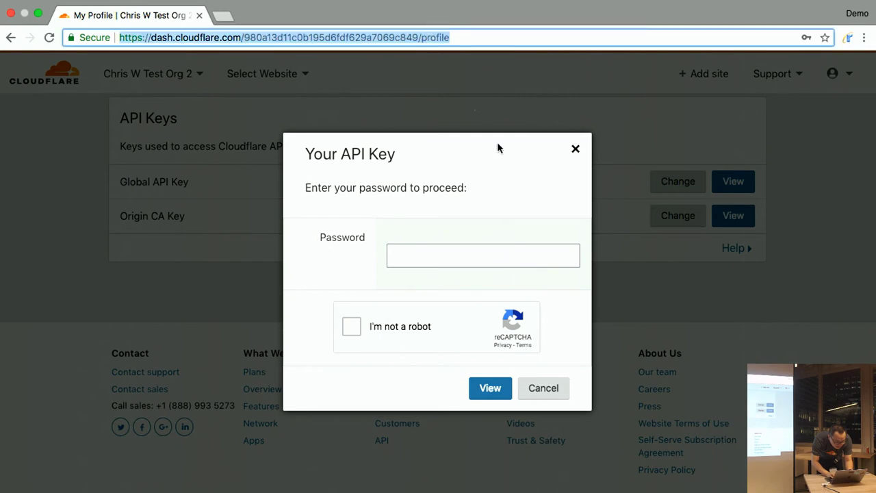
click(575, 150)
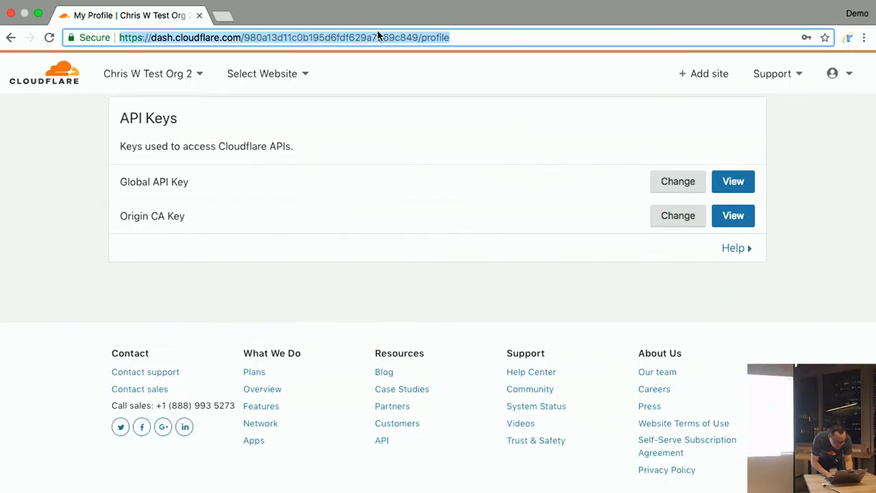
key(ctrl+Right)
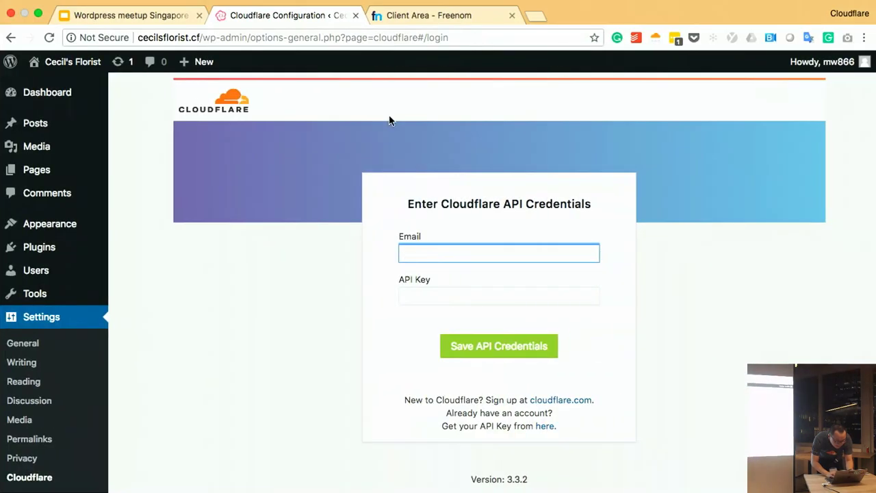
click(312, 225)
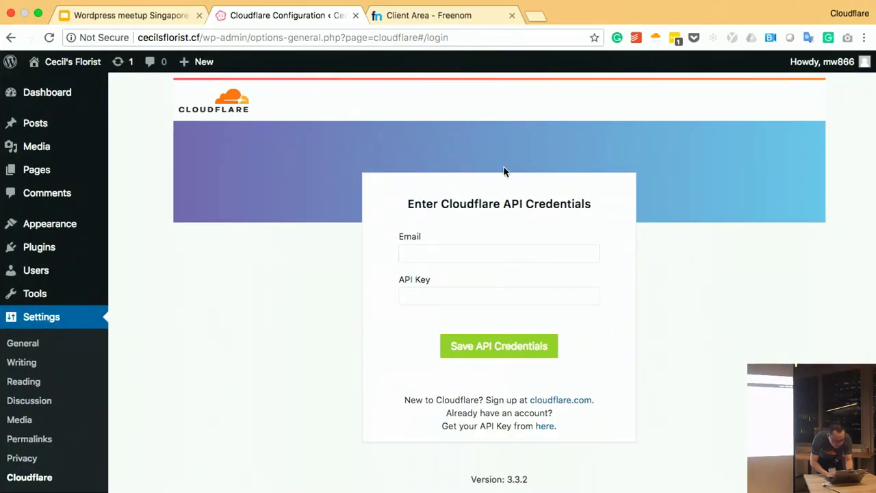
- Dismiss the browser extension popups and the LastPass duplicate password warning
click(655, 40)
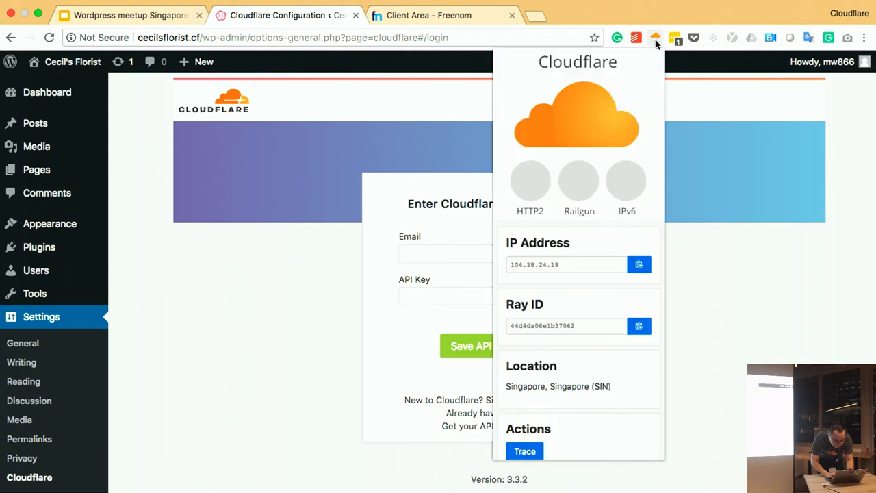
click(637, 39)
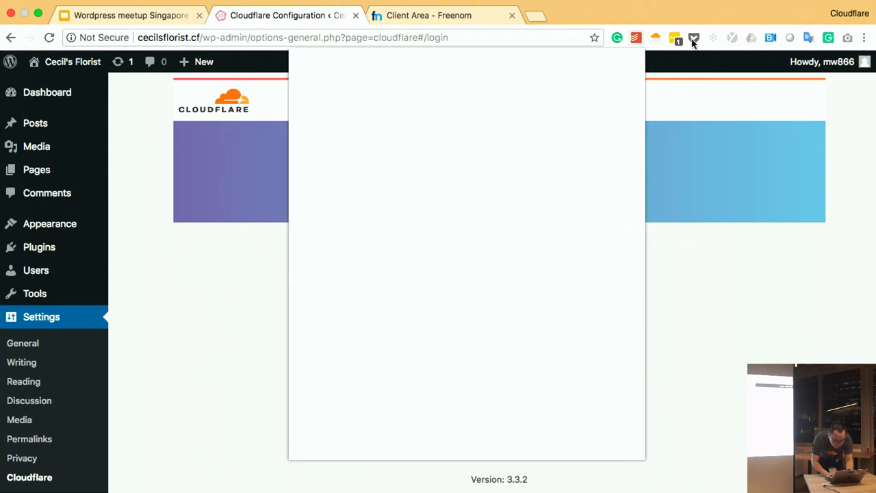
click(676, 39)
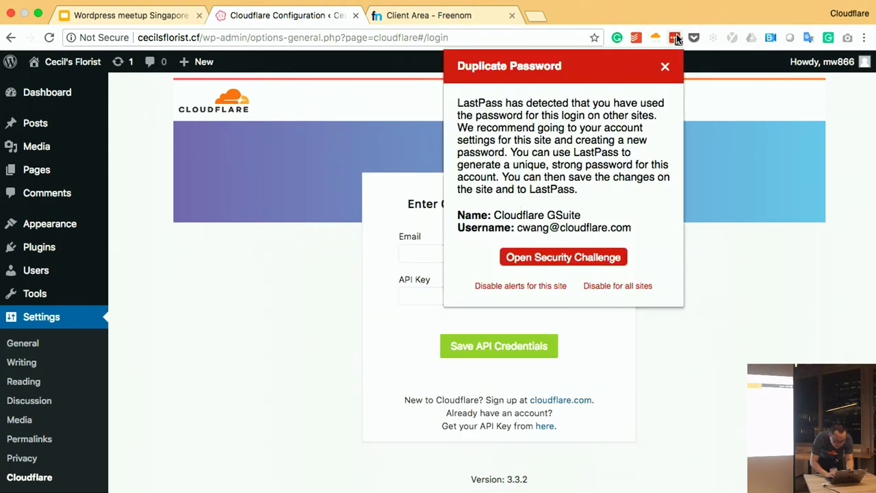
click(663, 66)
- Copy the Cloudflare login's password from LastPass, then go back to the Cloudflare dashboard
click(676, 39)
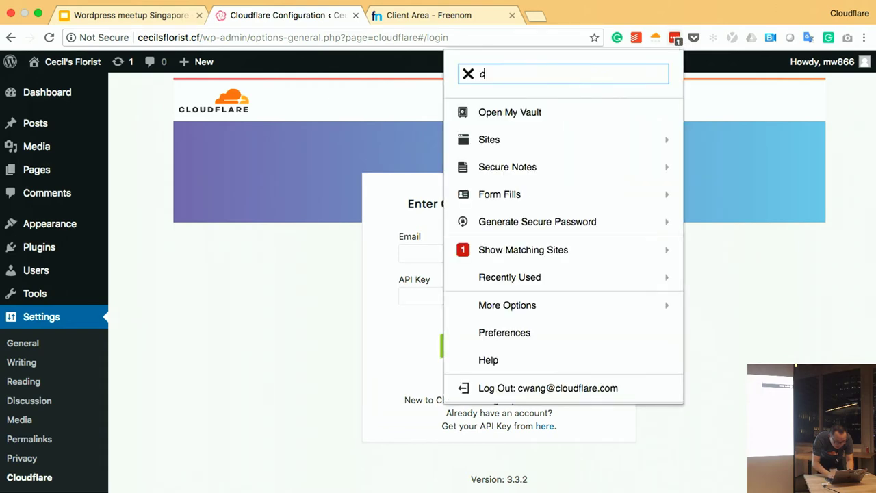
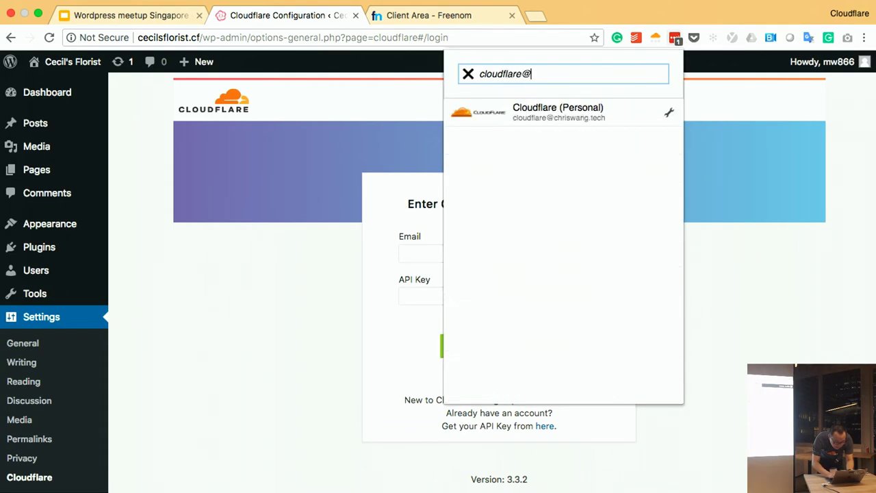
click(668, 112)
click(567, 151)
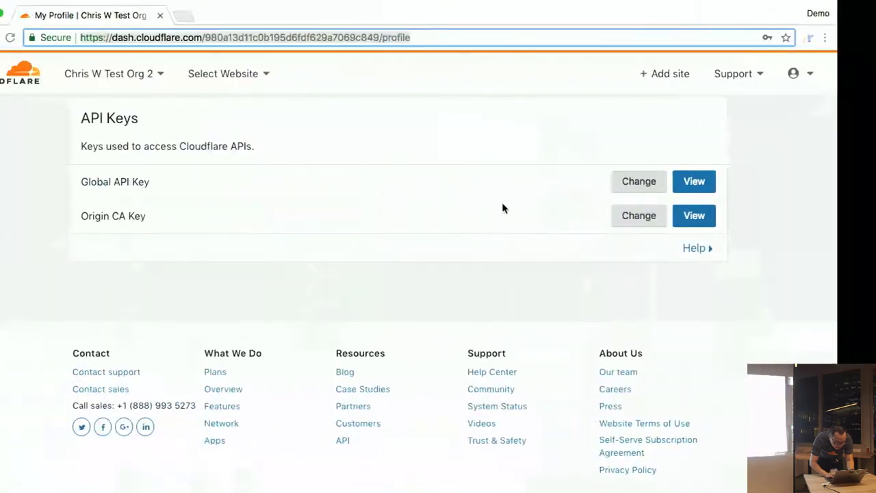
key(ctrl+Right)
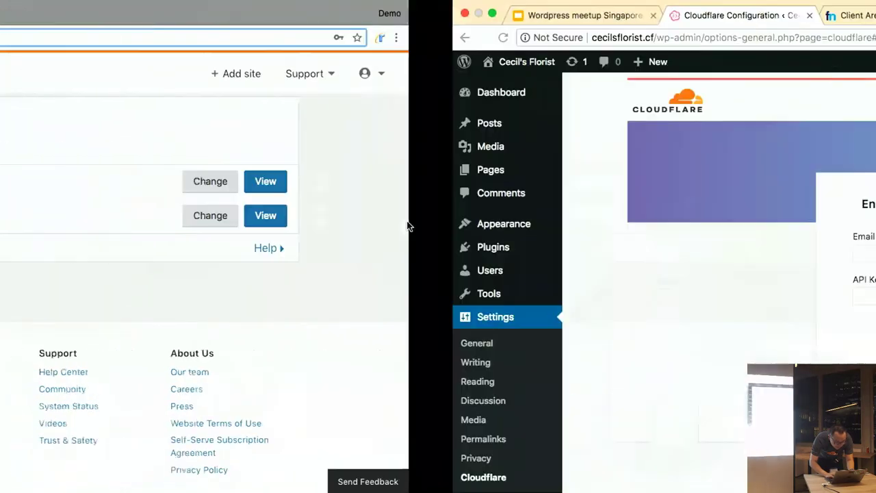
click(451, 294)
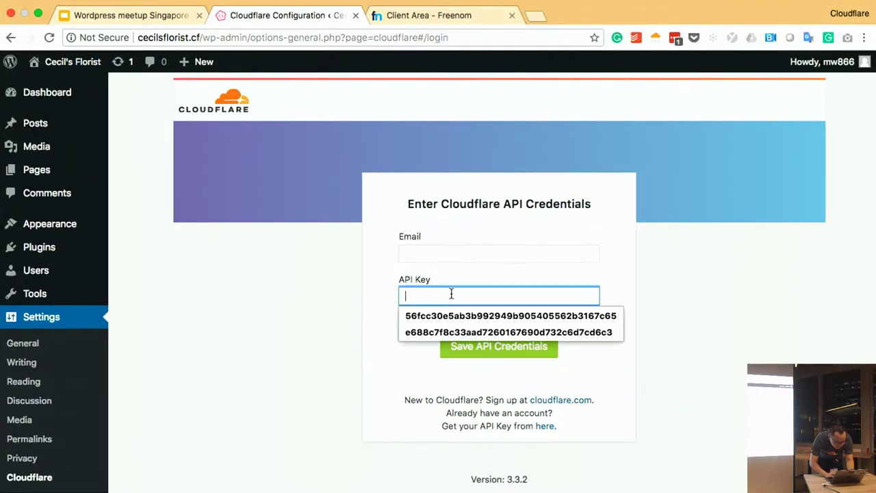
key(ctrl+Left)
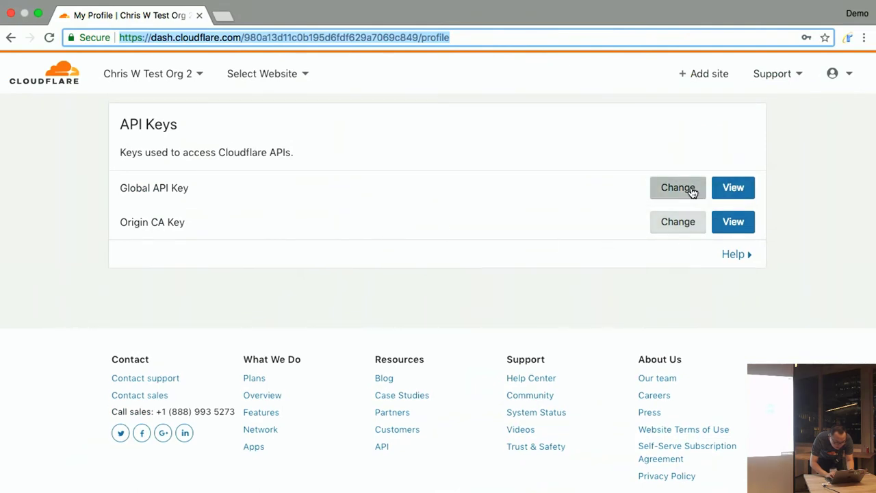
- Paste the account password into the Global API Key prompt and pass the car-image reCAPTCHA
click(732, 188)
key(super+v)
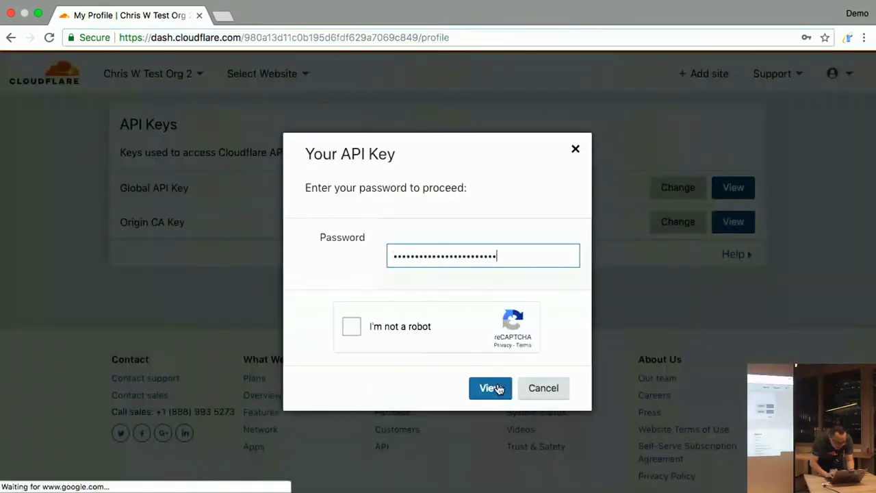
click(397, 329)
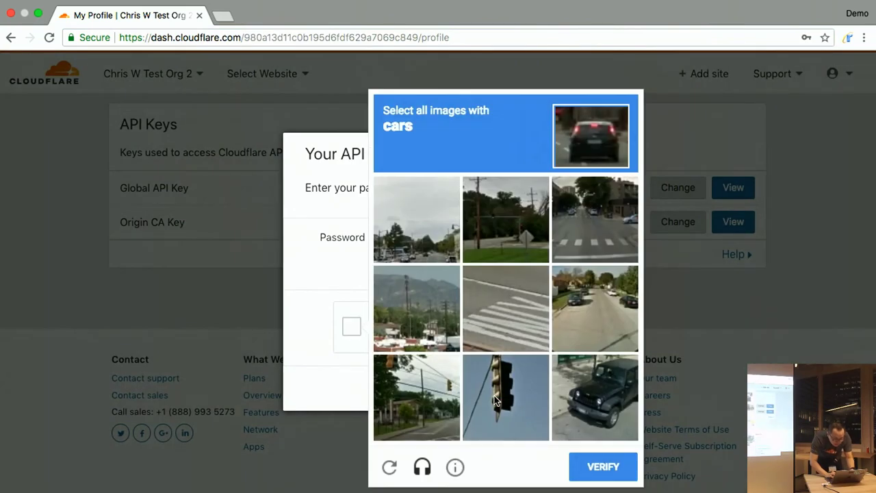
click(578, 382)
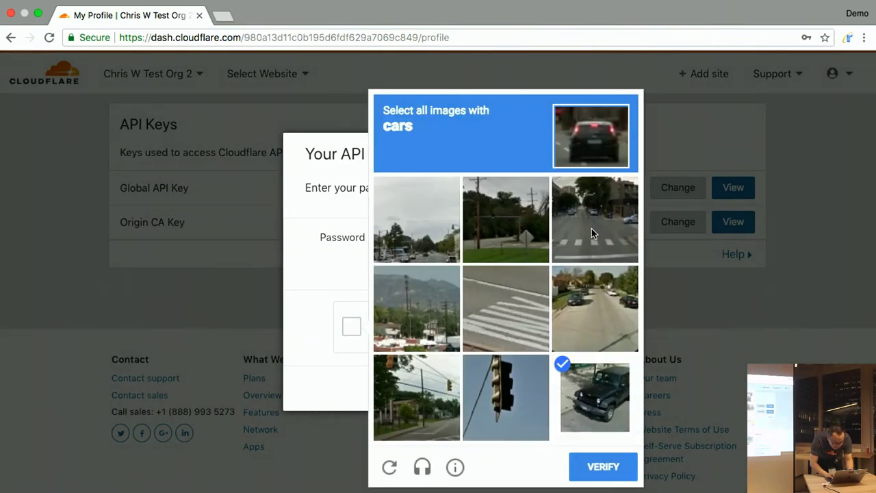
click(579, 285)
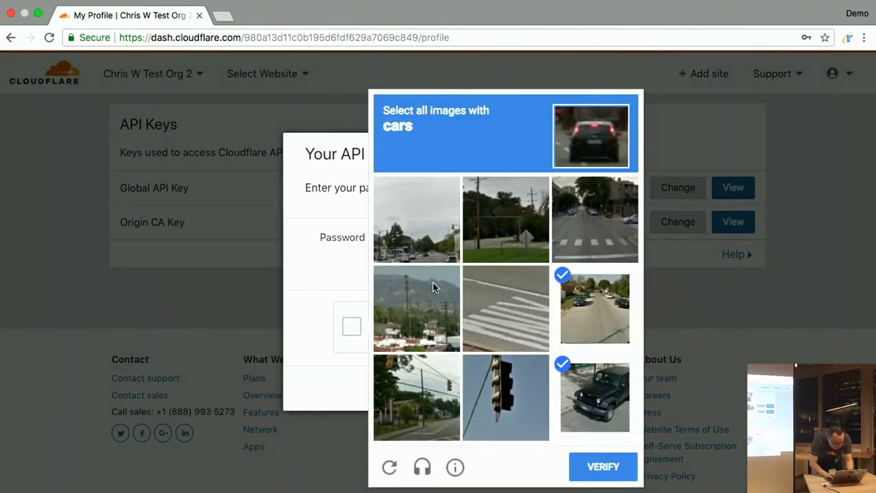
click(435, 257)
click(584, 469)
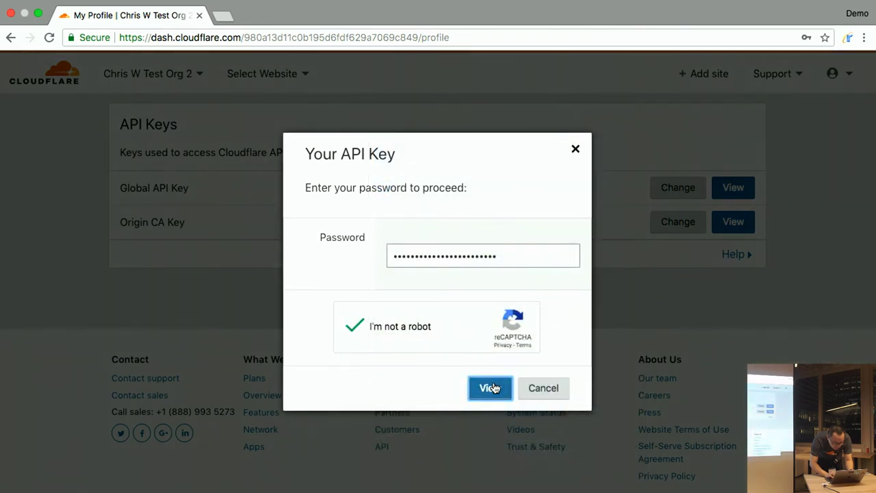
click(492, 388)
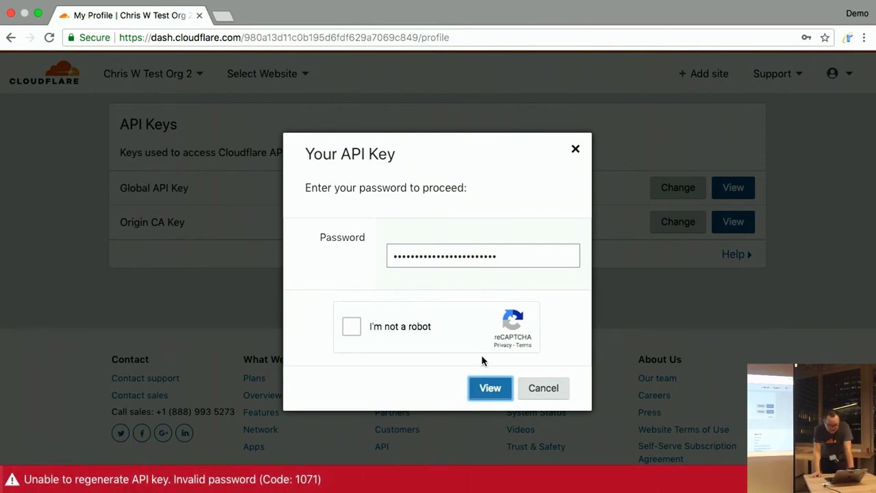
- Copy the Cloudflare profile page address and load it in a new Demo-profile window
click(575, 150)
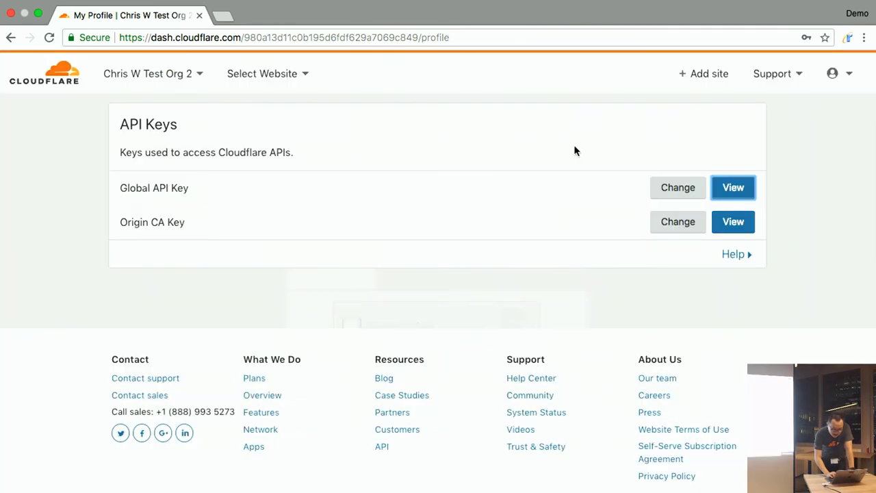
scroll(574, 150, up, 10)
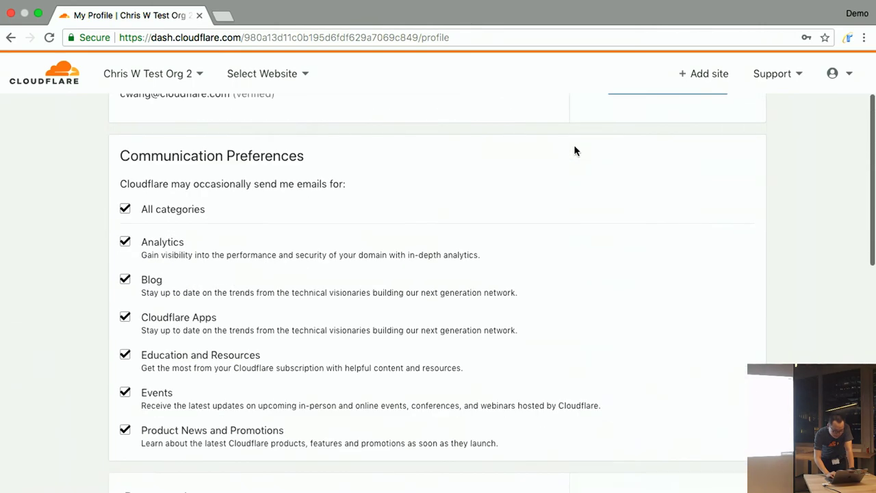
click(837, 75)
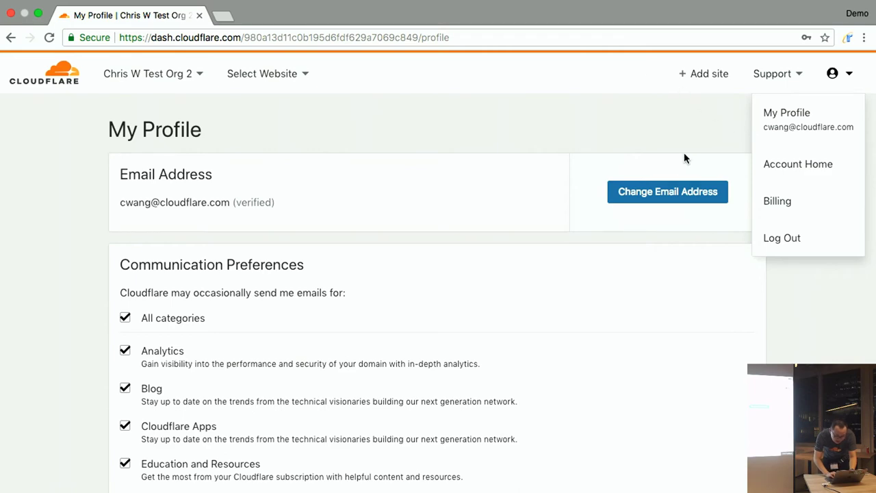
click(223, 33)
key(super+c)
key(ctrl+Left)
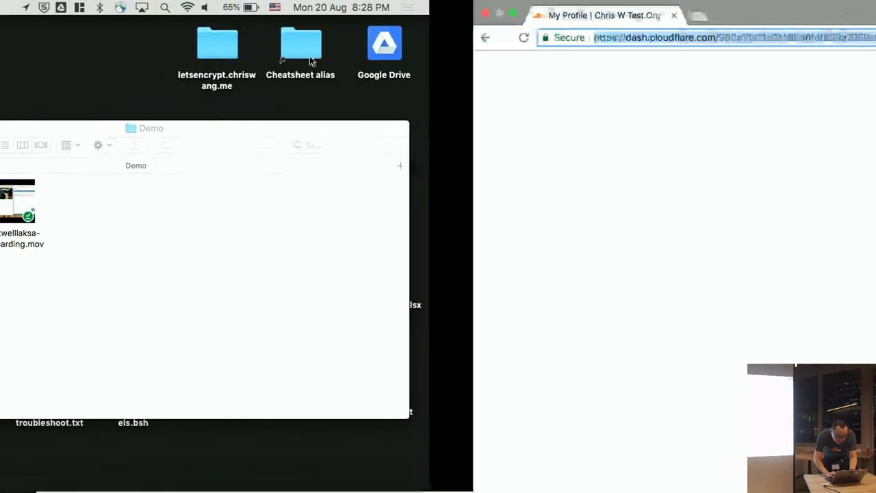
right_click(102, 466)
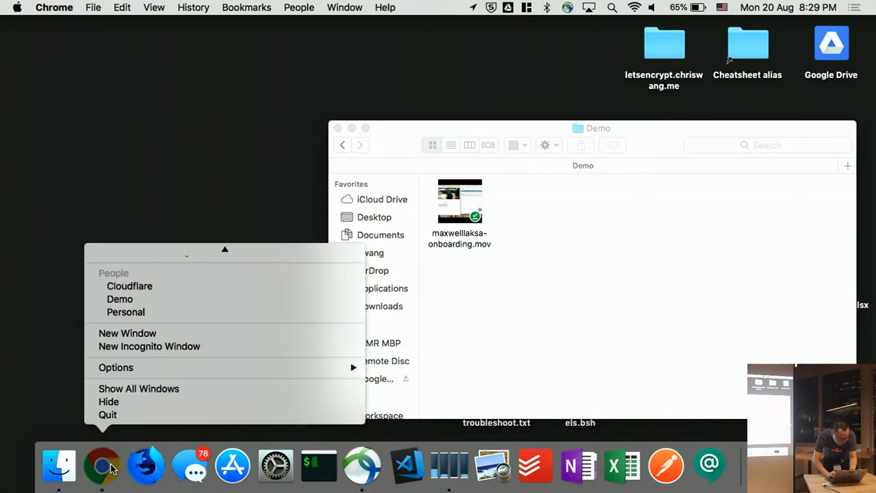
click(150, 298)
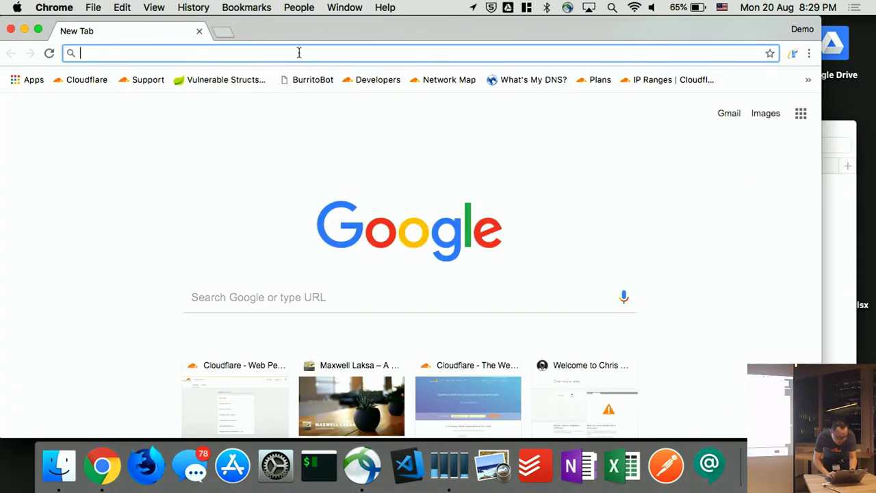
key(super+v)
key(Return)
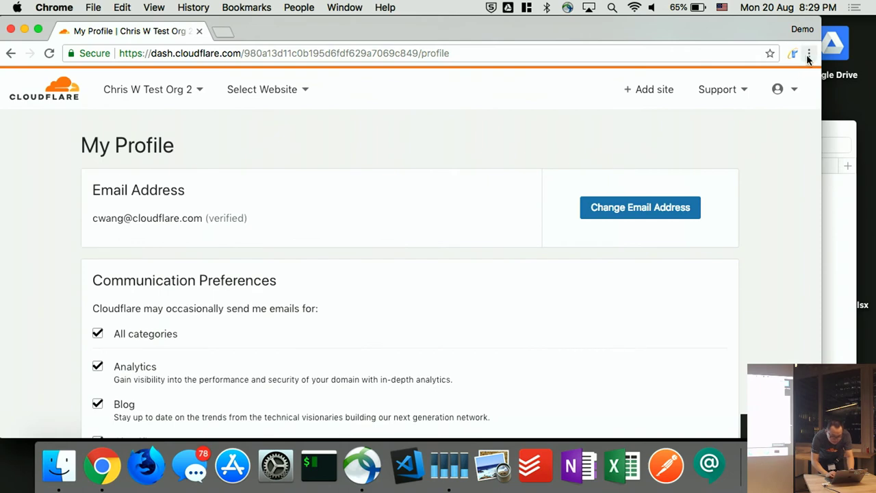
- Close the Demo-profile window and move the Demo folder window to the left
click(808, 54)
click(684, 25)
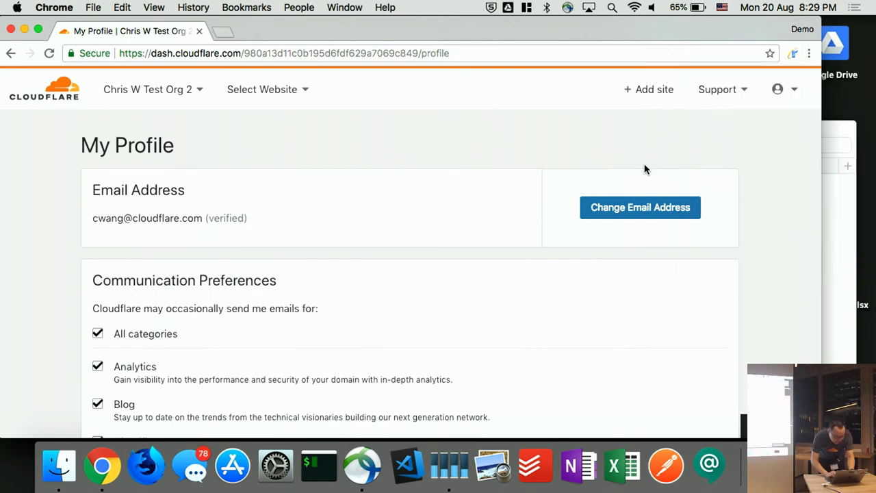
scroll(645, 171, down, 5)
key(super+w)
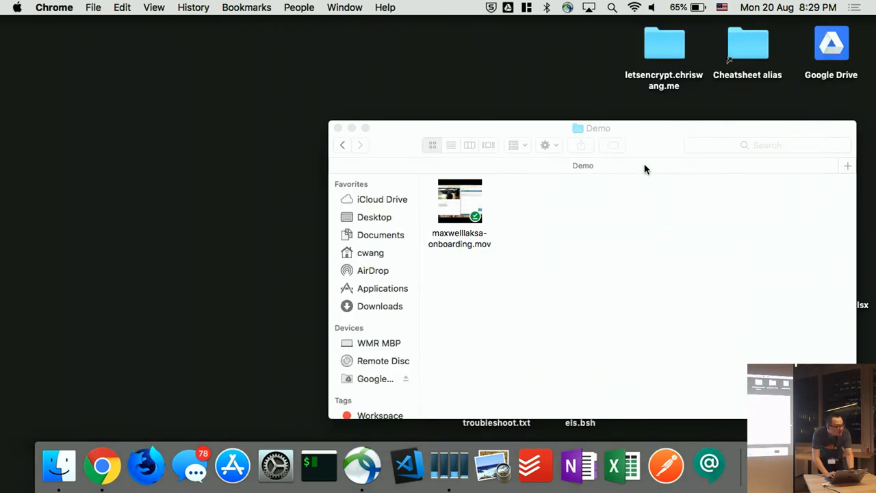
click(630, 137)
drag(630, 137, 355, 147)
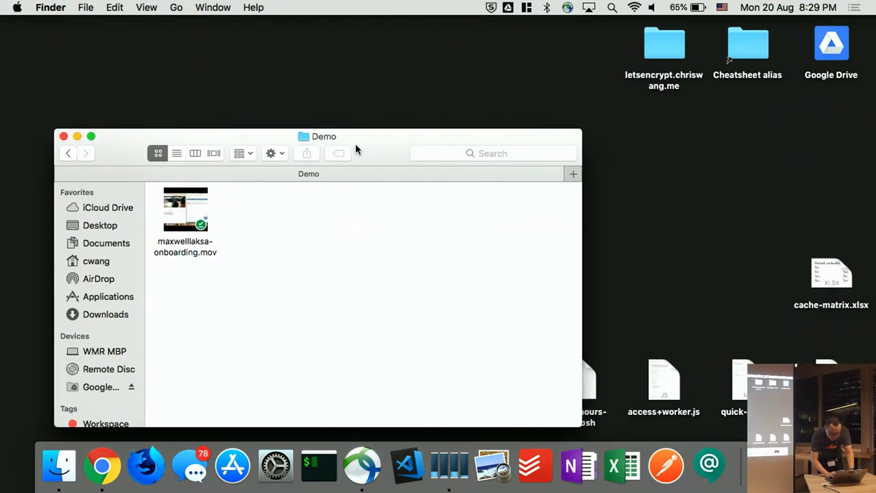
- Open a Demo-profile window on the Cloudflare dashboard, then return to the WordPress credentials window
click(110, 463)
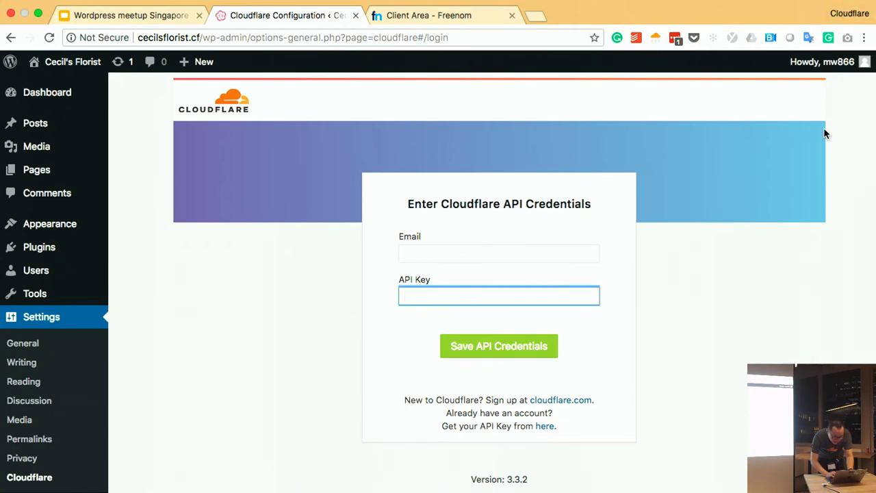
key(ctrl+Left)
key(ctrl+Up)
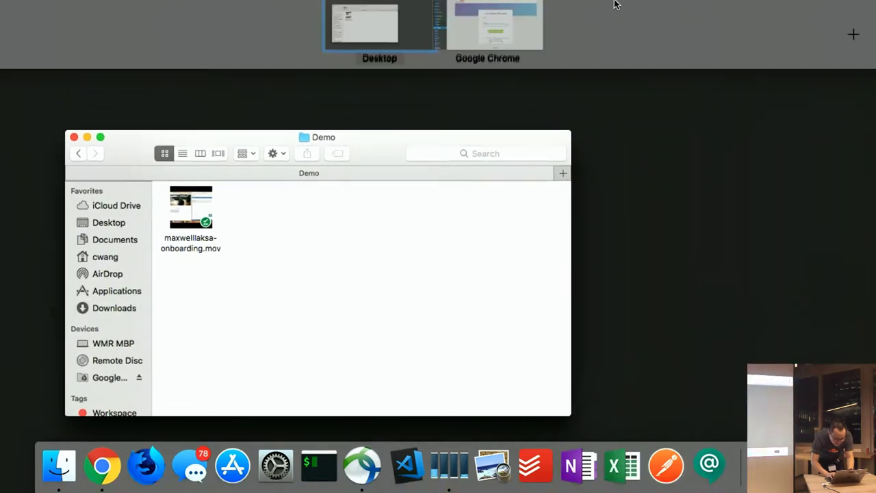
click(523, 37)
click(851, 15)
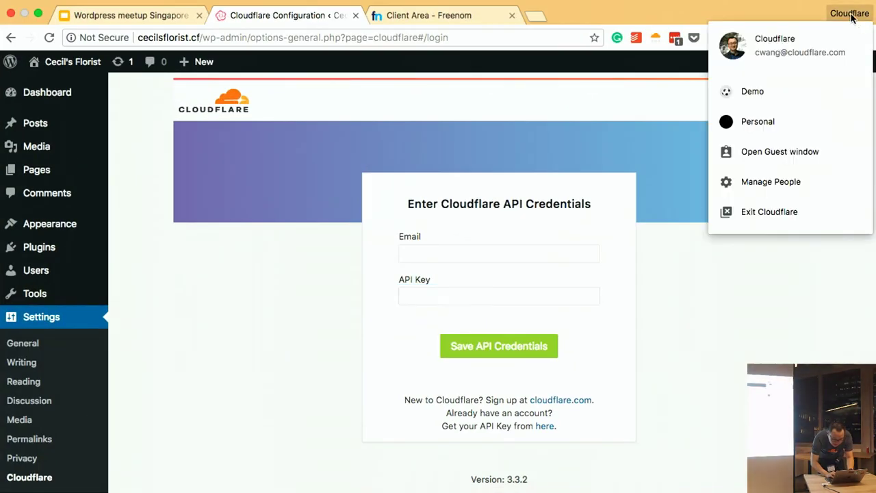
click(780, 91)
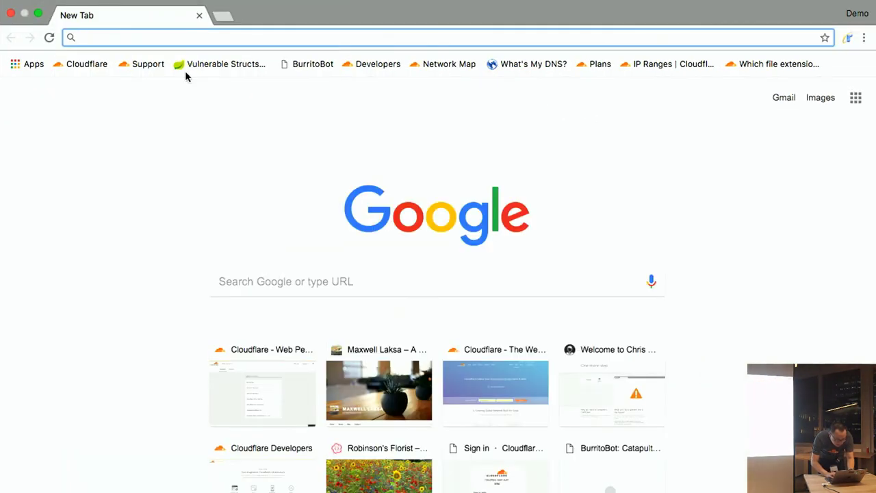
click(87, 64)
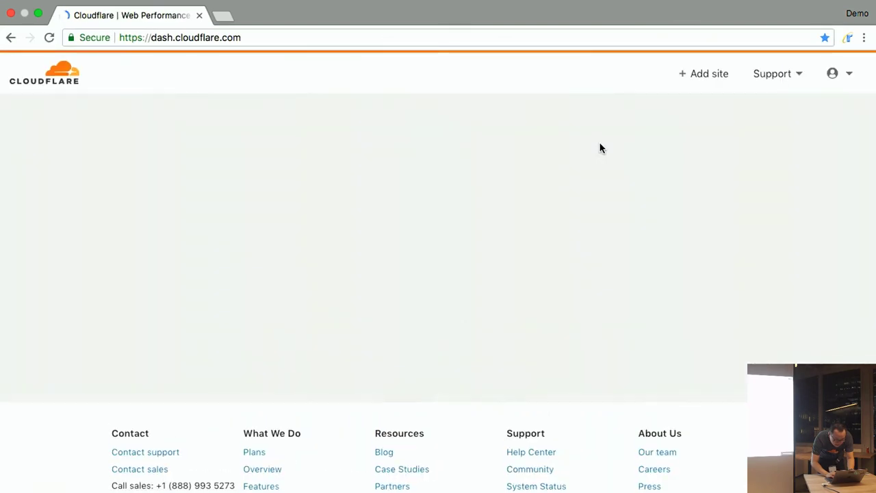
key(super+grave)
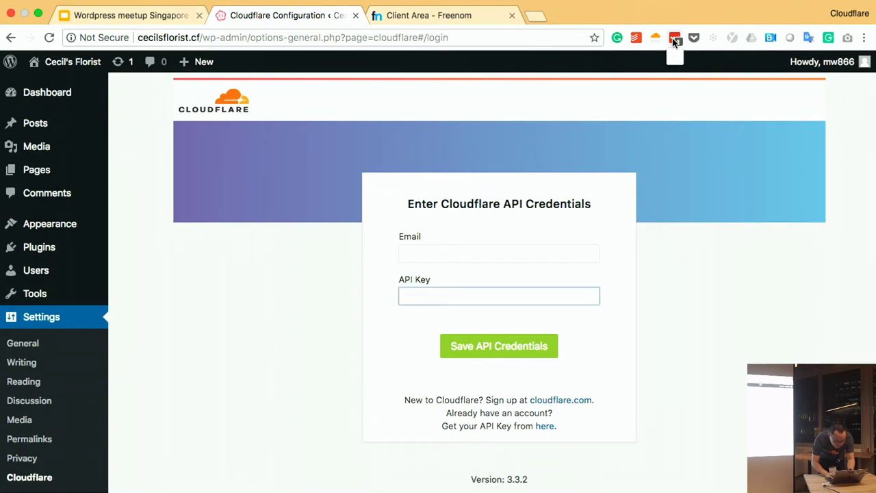
- Search the password vault for the Cloudflare entry and copy its saved password
click(674, 39)
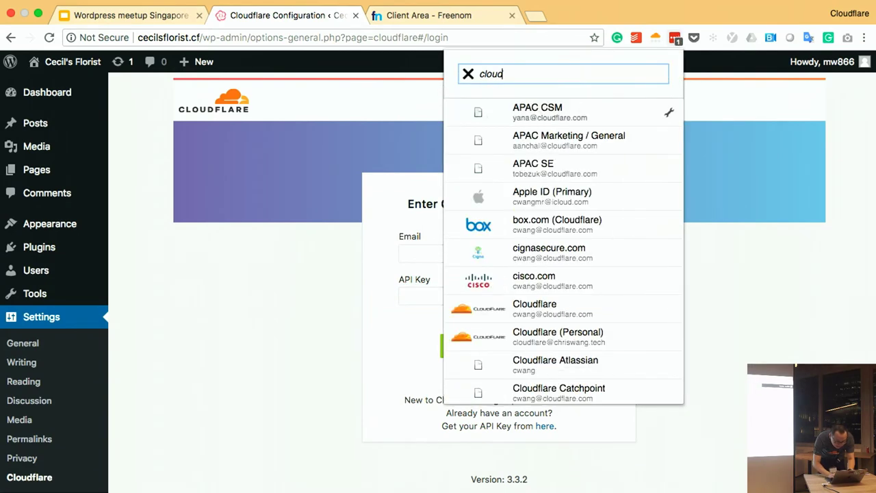
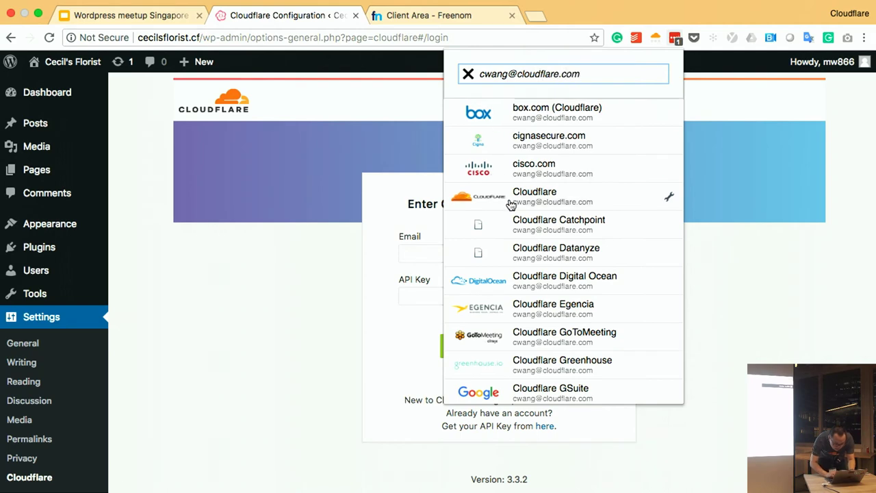
click(668, 200)
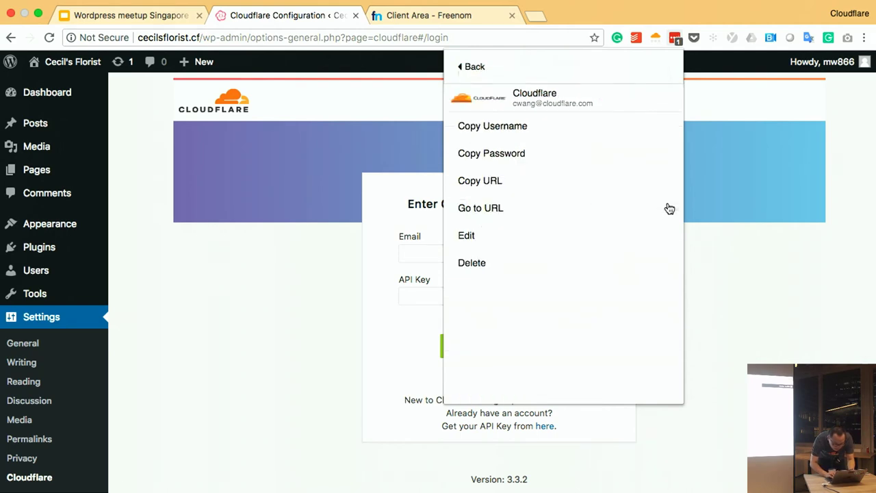
click(545, 163)
- In the Cloudflare dashboard window, go to My Profile from the account menu
key(ctrl+Right)
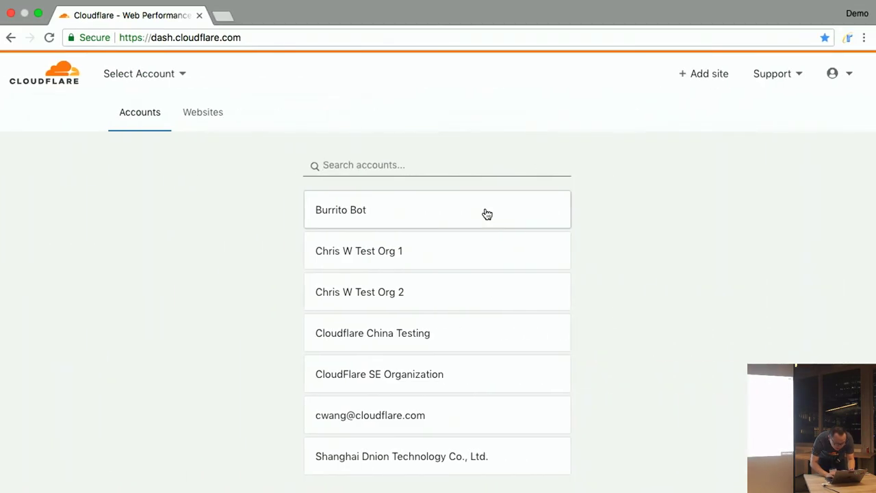
key(ctrl+Left)
key(ctrl+Right)
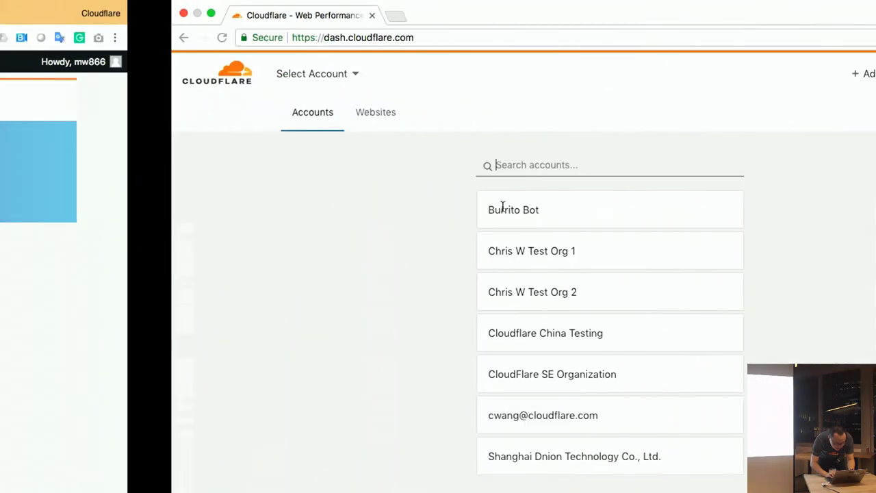
click(851, 79)
click(796, 156)
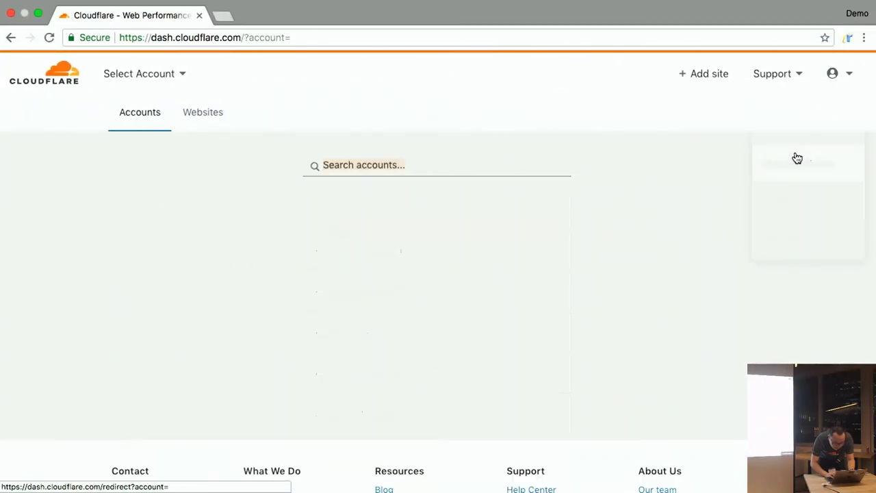
click(836, 73)
click(803, 117)
- Request to view the Global API Key and submit the account password
scroll(643, 349, down, 15)
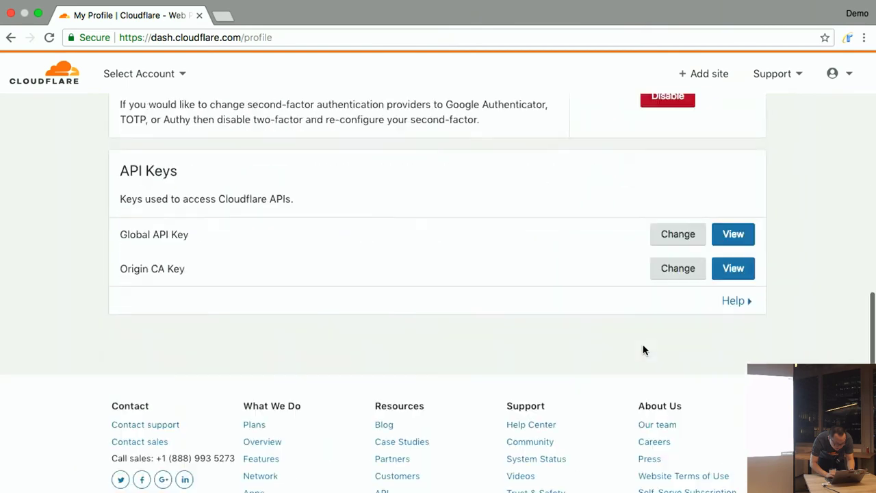
scroll(616, 307, up, 1)
click(733, 200)
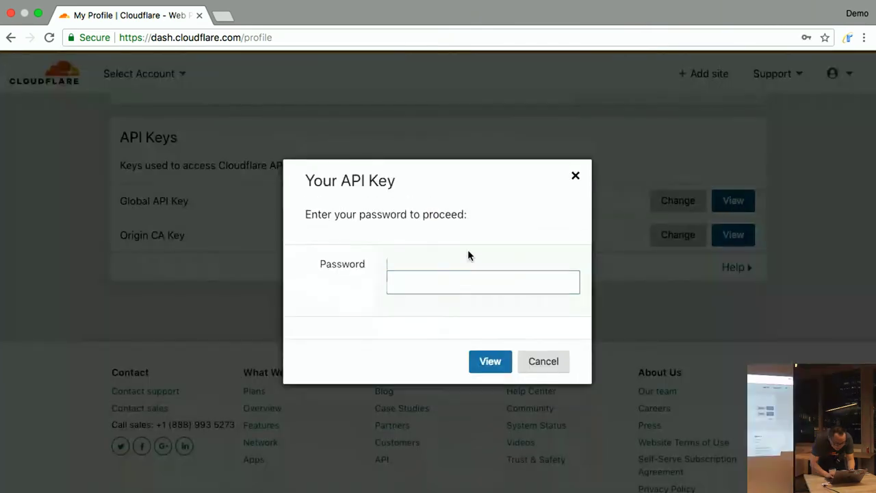
click(441, 316)
click(490, 388)
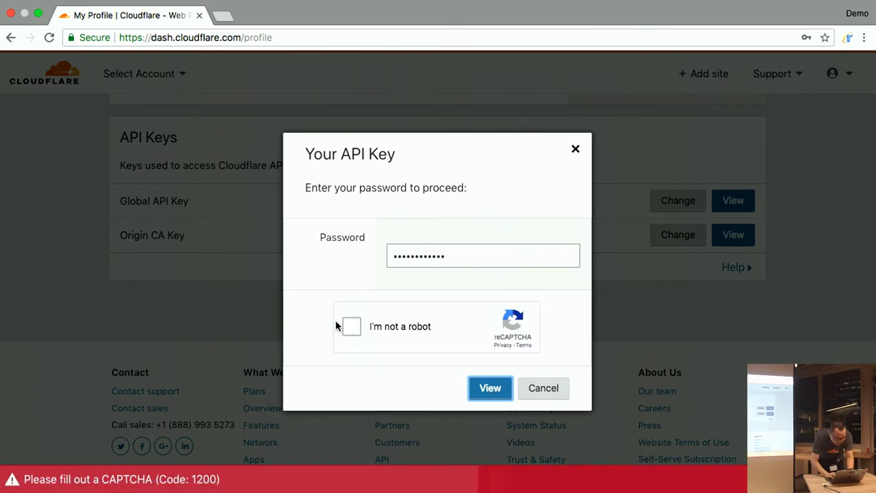
- Pass the motorcycle and bicycle reCAPTCHA challenges, then reveal and copy the Global API Key
click(349, 327)
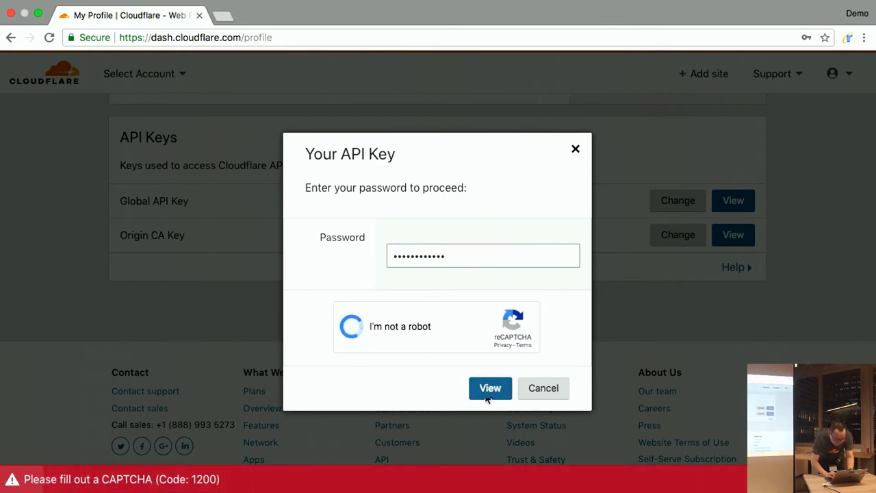
click(439, 233)
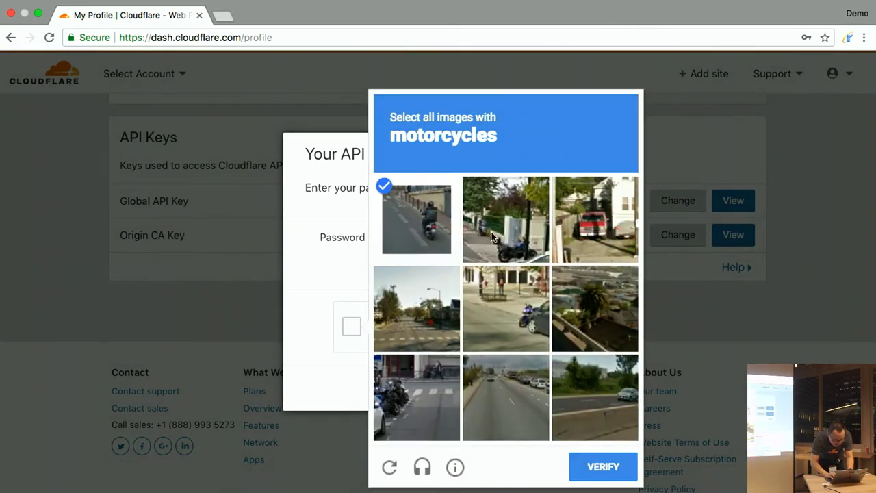
click(510, 242)
click(522, 313)
click(414, 390)
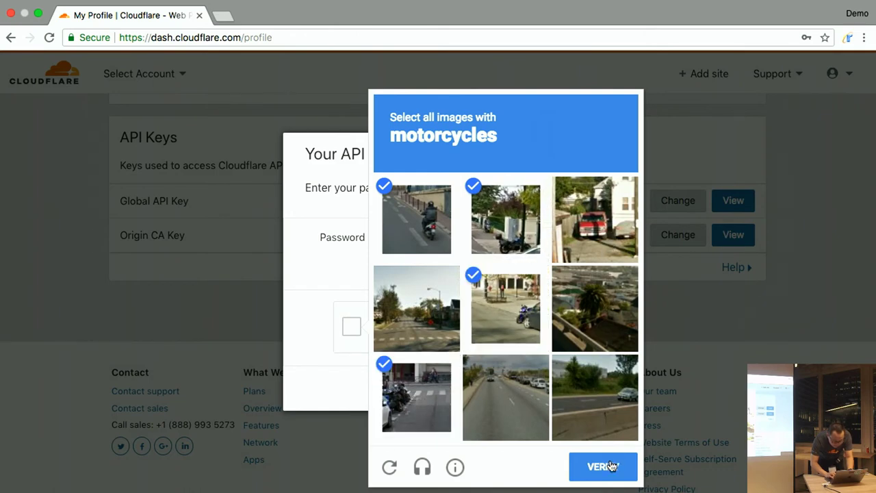
click(612, 420)
click(524, 410)
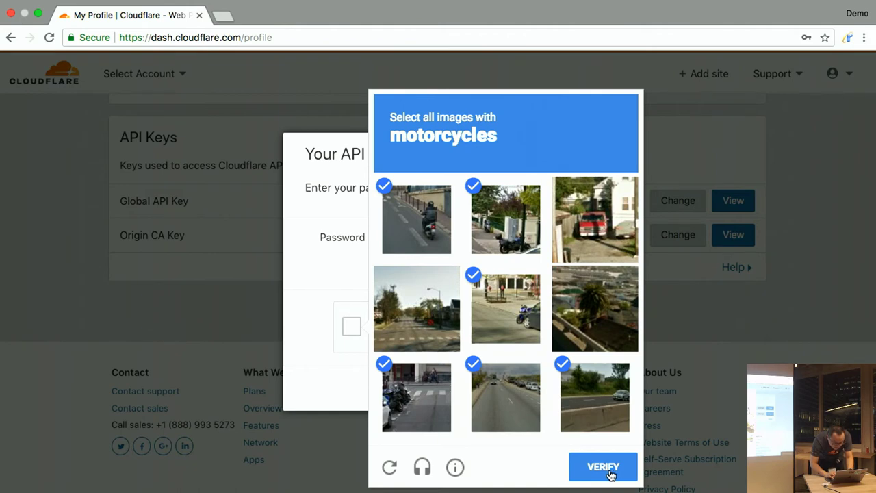
click(603, 468)
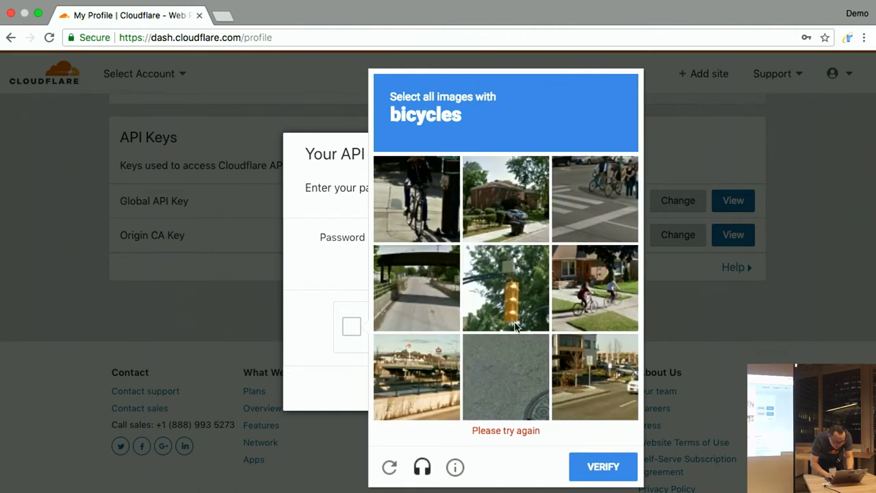
click(435, 221)
click(602, 209)
click(597, 301)
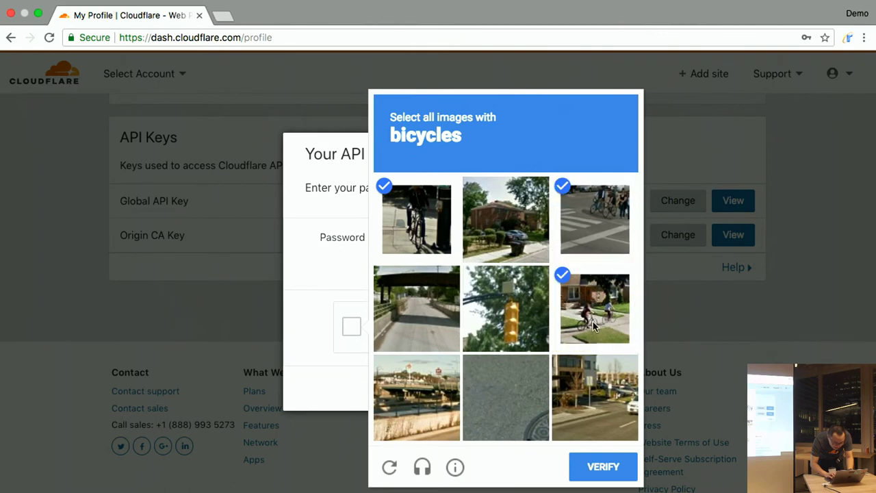
click(597, 466)
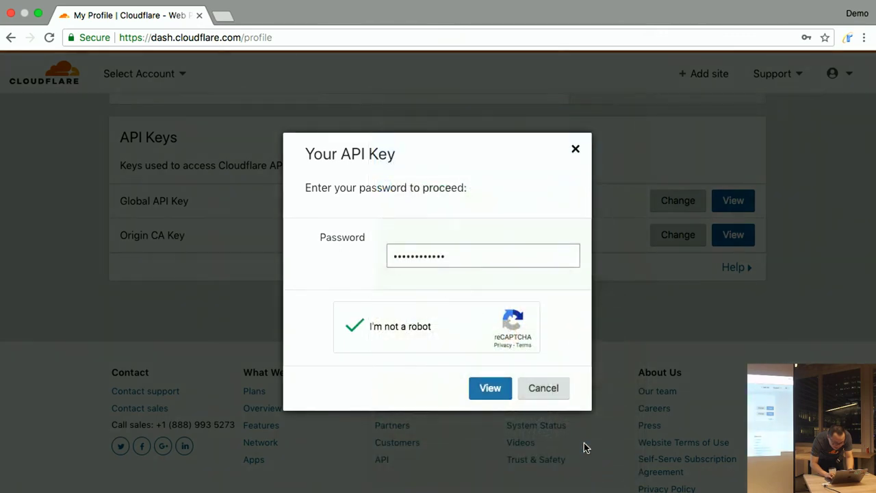
click(500, 391)
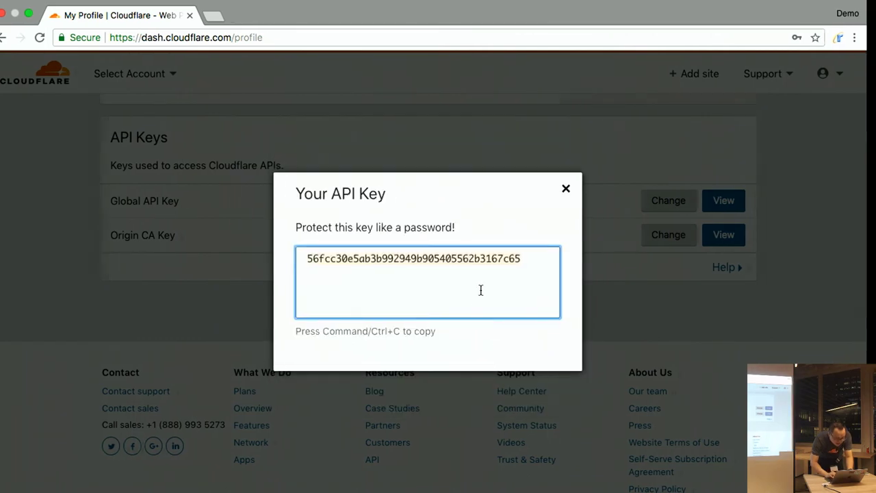
key(ctrl+Left)
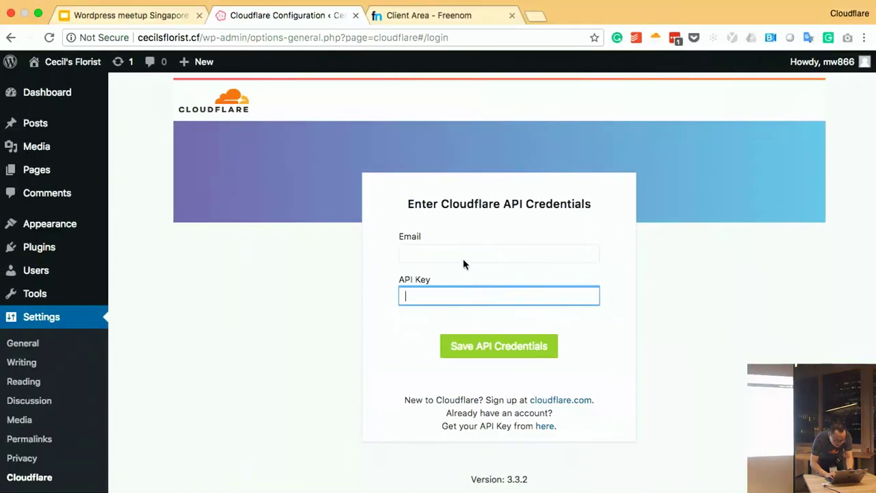
- Paste the Global API Key, pick the saved account e-mail, and save the API credentials
key(super+v)
click(446, 255)
key(Down)
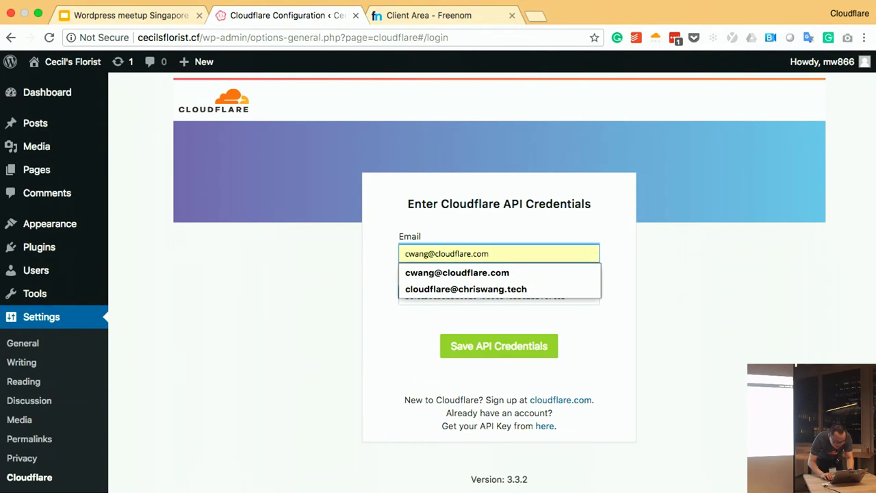
key(Return)
click(486, 352)
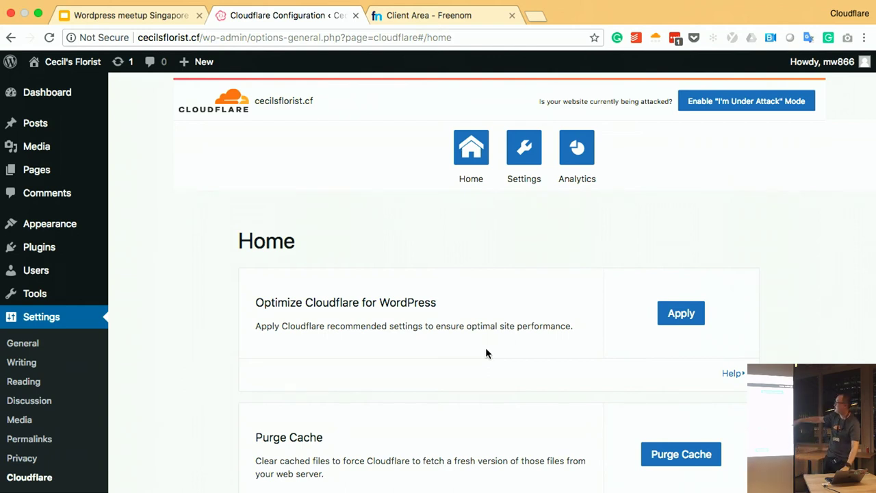
scroll(485, 353, down, 5)
scroll(486, 349, down, 3)
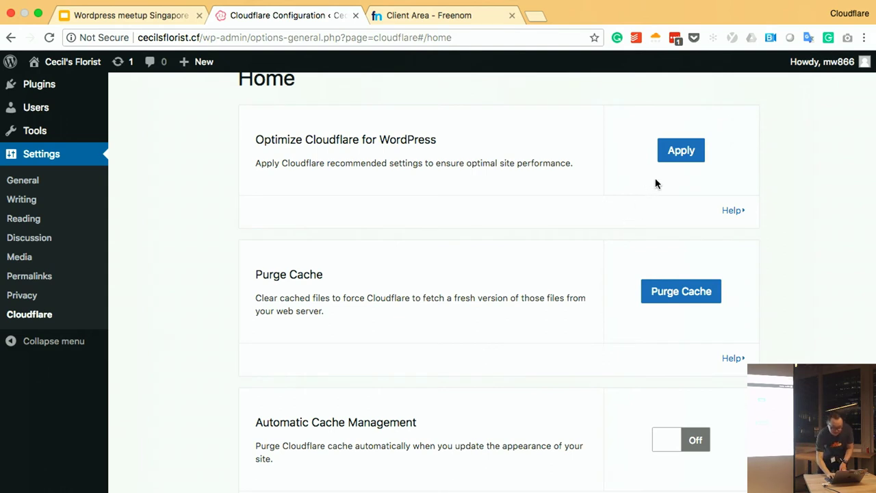
- Apply the recommended WordPress optimizations and confirm turning on Automatic Cache Management
click(679, 150)
scroll(768, 295, down, 3)
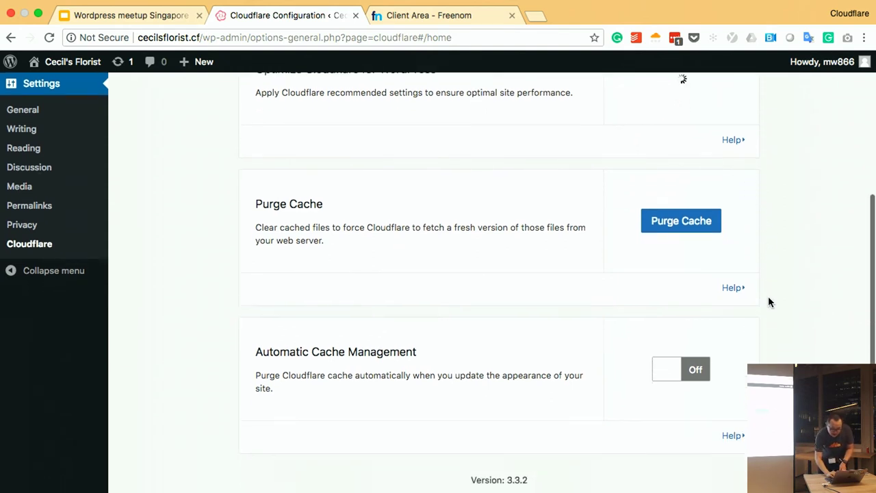
click(691, 370)
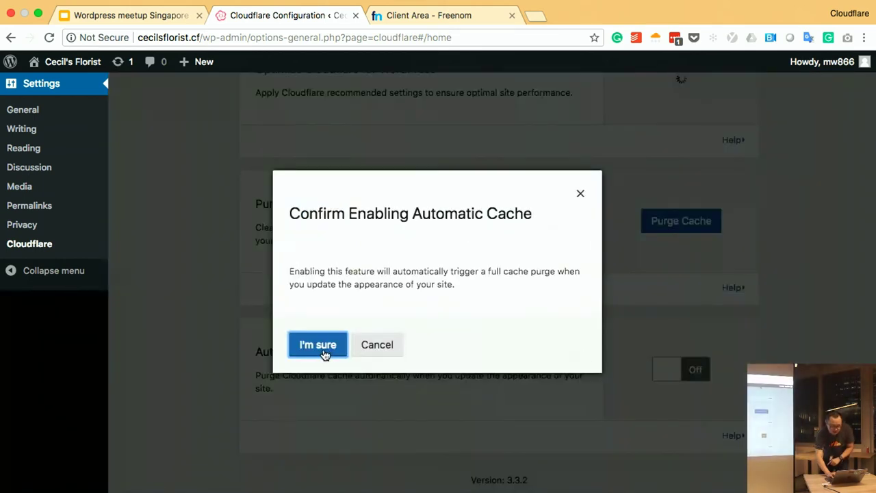
click(323, 348)
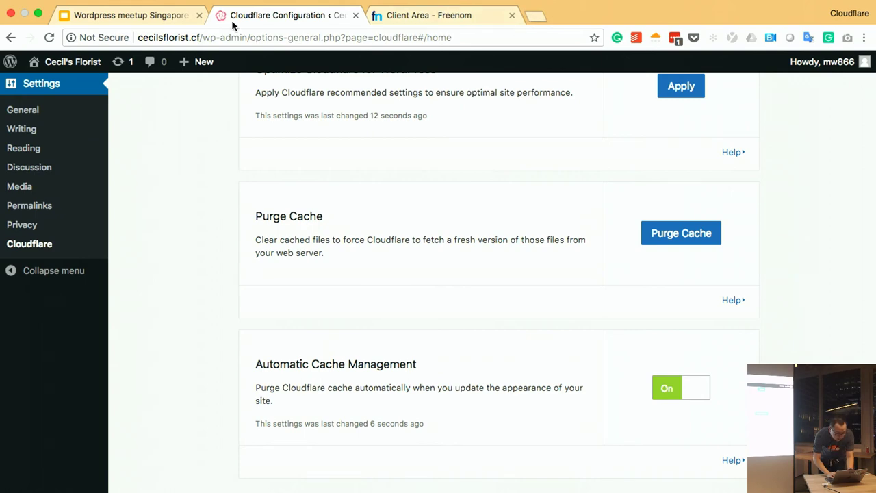
click(74, 61)
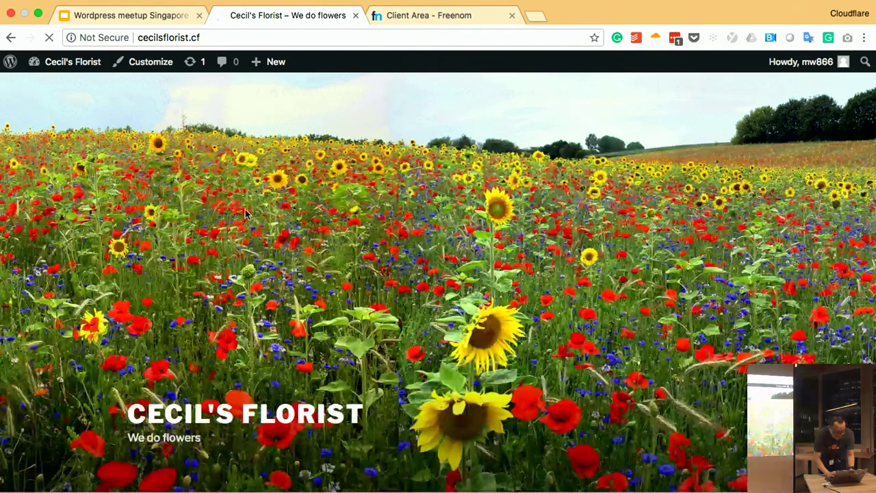
click(162, 38)
key(Left)
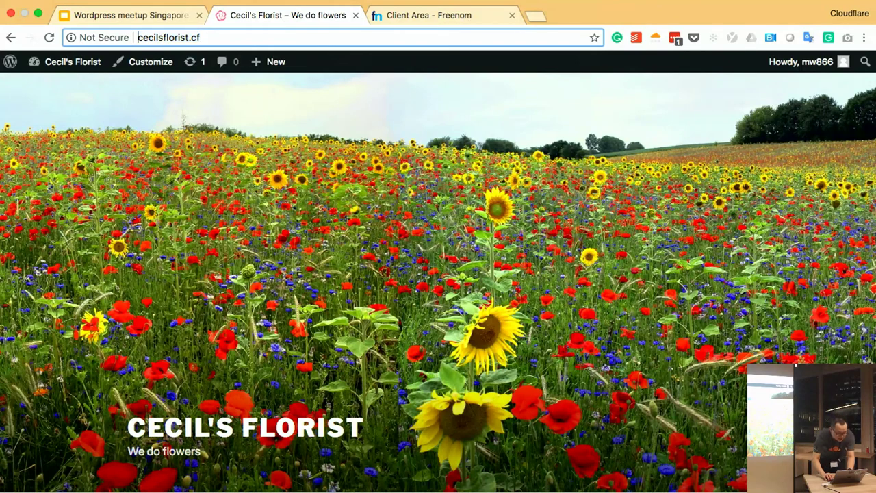
text(https://)
key(Return)
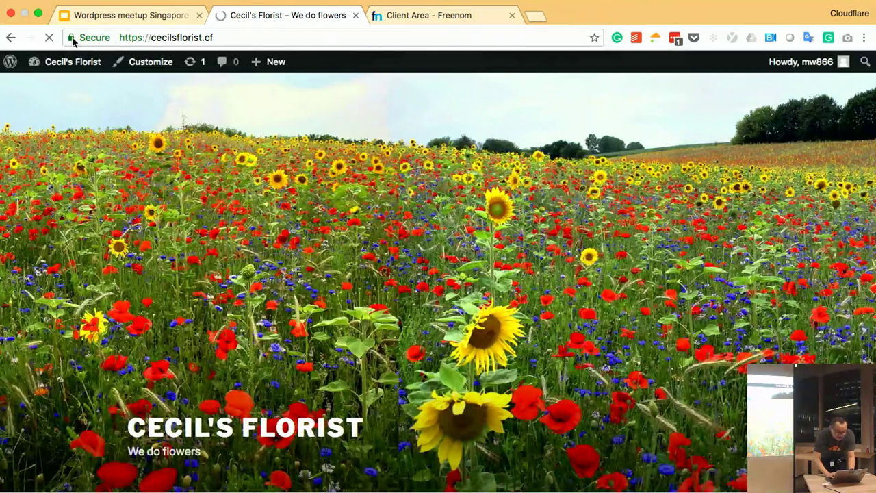
- Show the site's sni210631.cloudflaressl.com certificate from COMODO with its details expanded
click(76, 38)
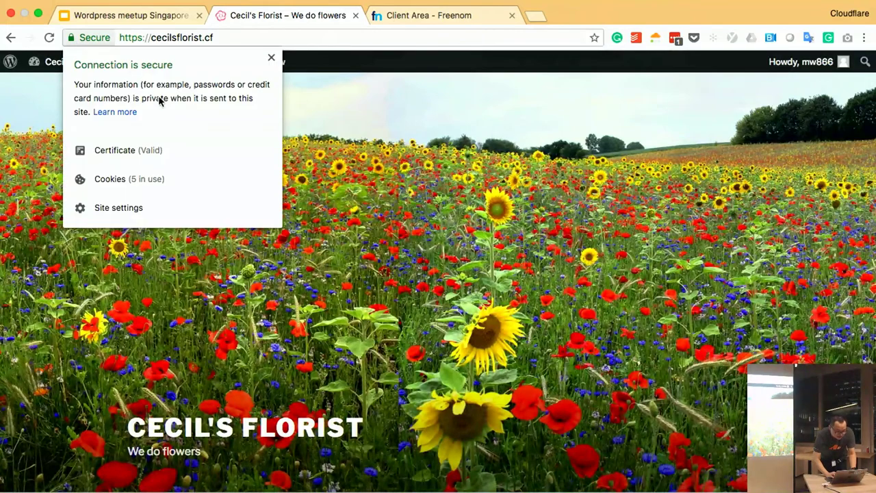
click(125, 150)
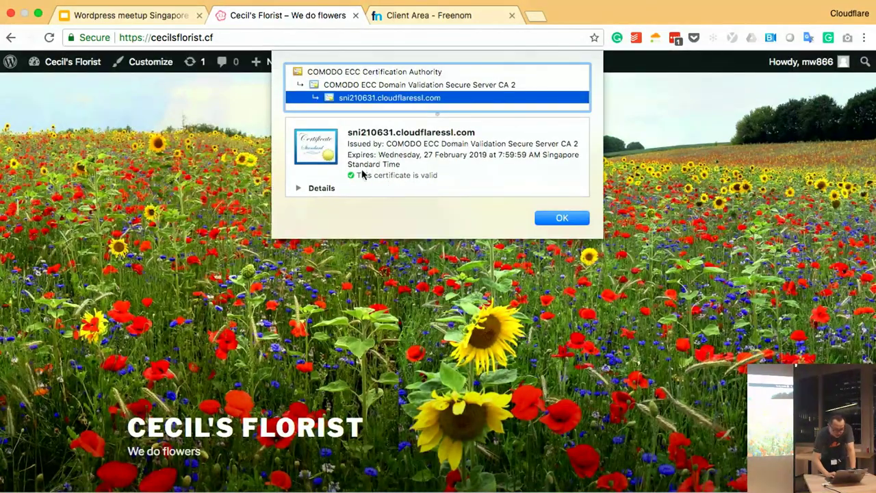
click(298, 188)
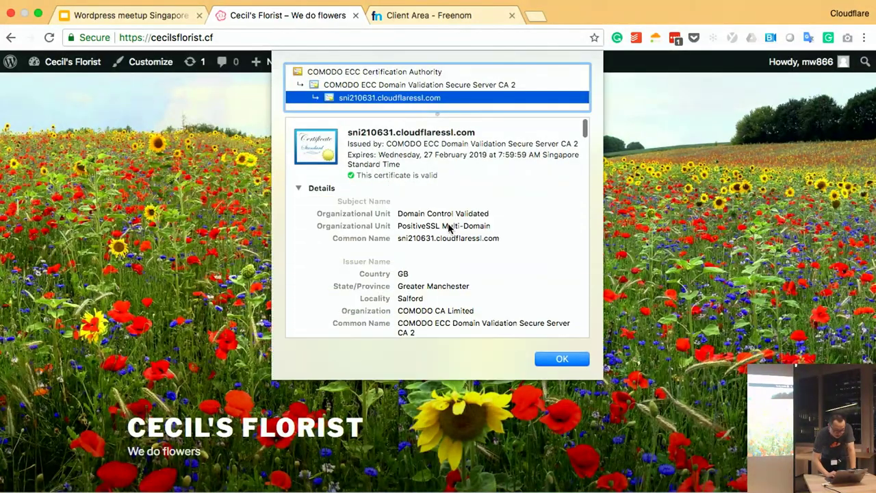
scroll(448, 228, down, 5)
scroll(448, 228, down, 3)
scroll(448, 227, up, 10)
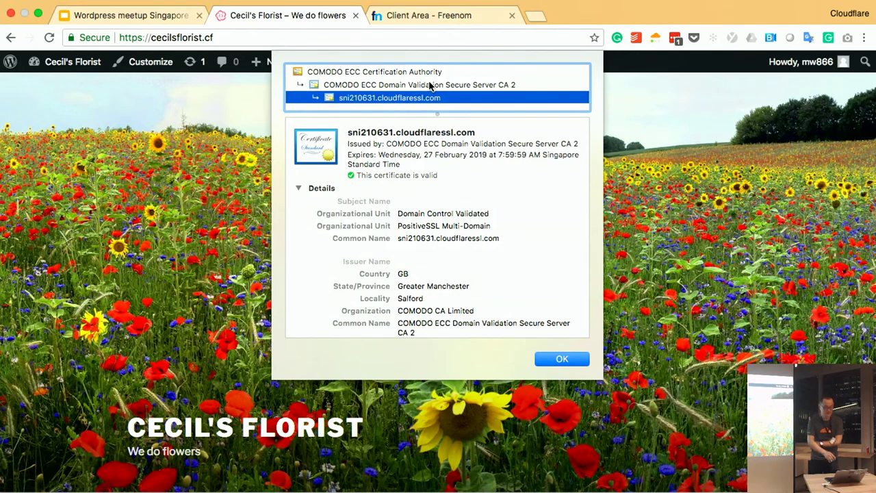
- Close the certificate viewer and present slide 5, 'Introducing the the reverse proxies', full screen
click(557, 357)
click(192, 16)
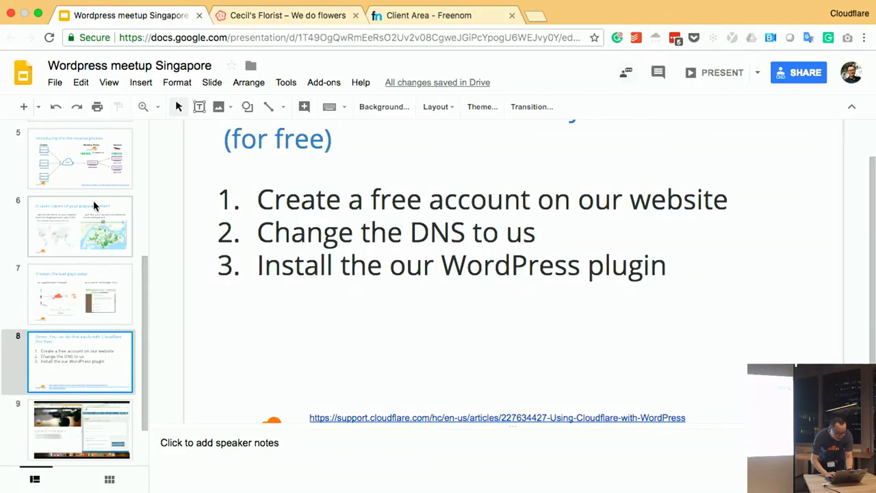
click(92, 168)
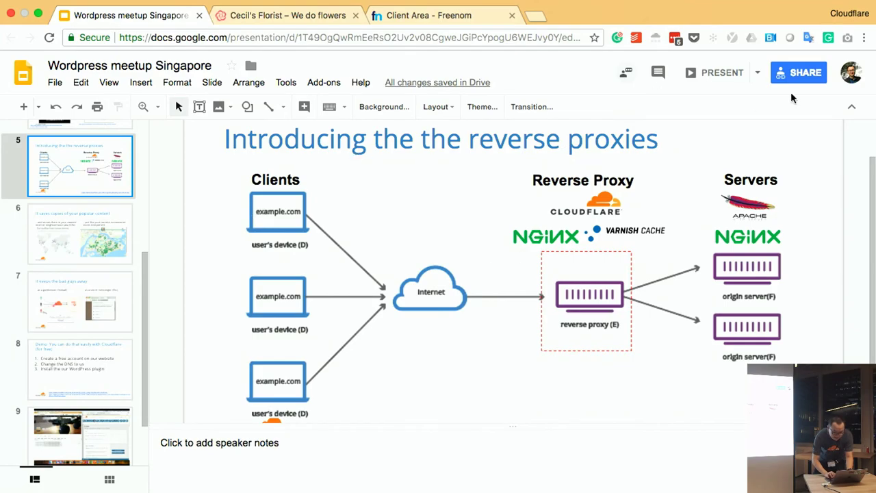
click(720, 73)
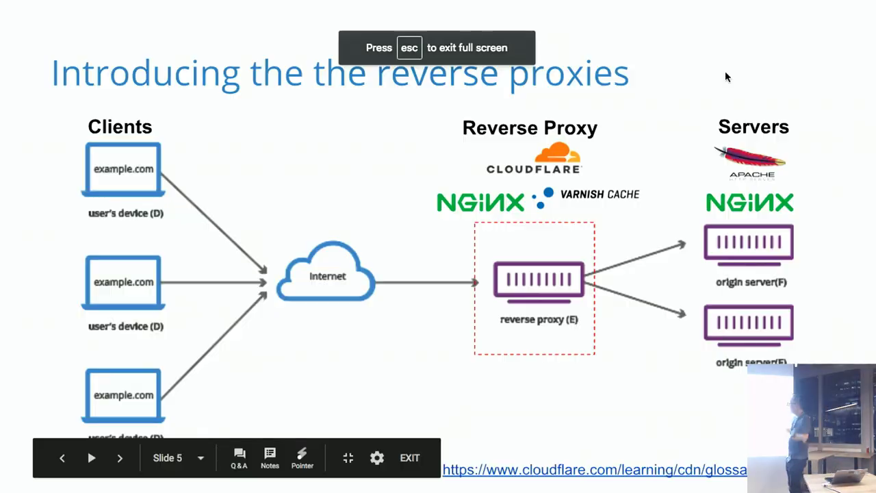